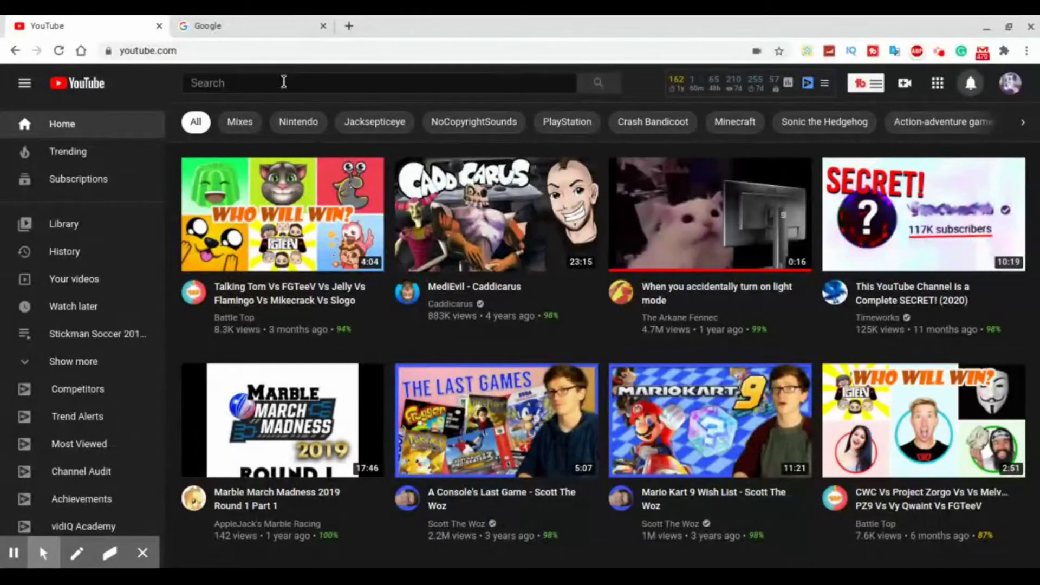
Step: Search YouTube for 'Sweetie Rarity Belle' to list matching videos and related keywords
{"action": "left_click", "coordinate": [284, 81]}
{"action": "type", "text": "Sweetie Rarity Bel"}
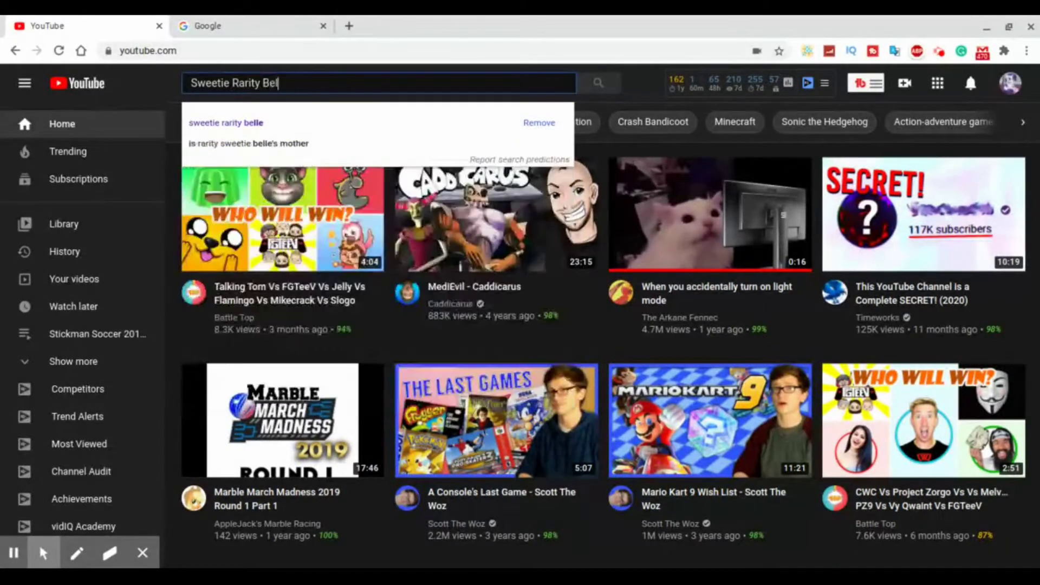
{"action": "type", "text": "le"}
{"action": "key", "text": "Return"}
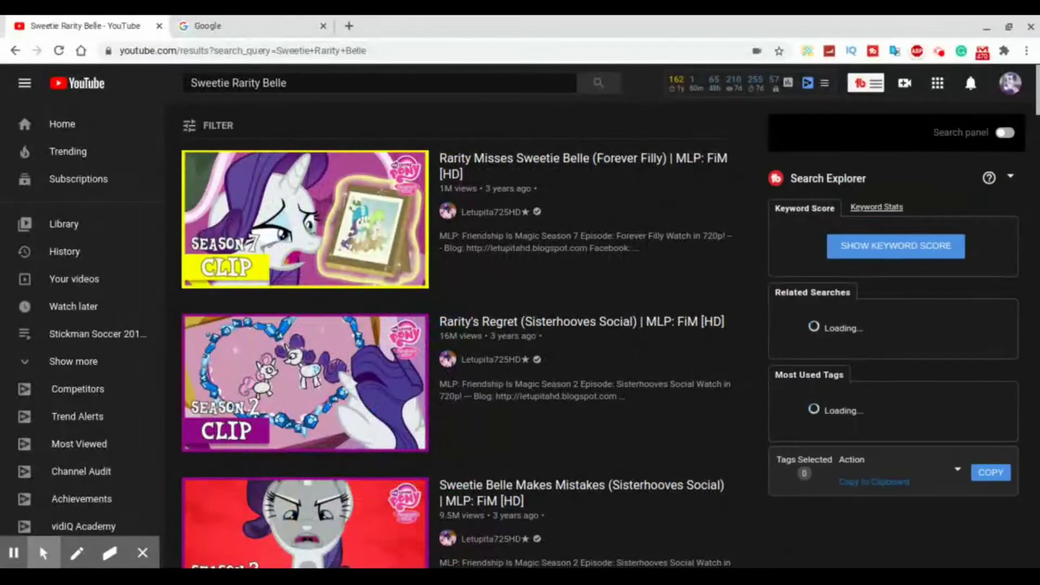
{"action": "scroll", "coordinate": [519, 325], "scroll_direction": "down", "scroll_amount": 1}
{"action": "scroll", "coordinate": [520, 325], "scroll_direction": "down", "scroll_amount": 5}
{"action": "scroll", "coordinate": [520, 325], "scroll_direction": "down", "scroll_amount": 1}
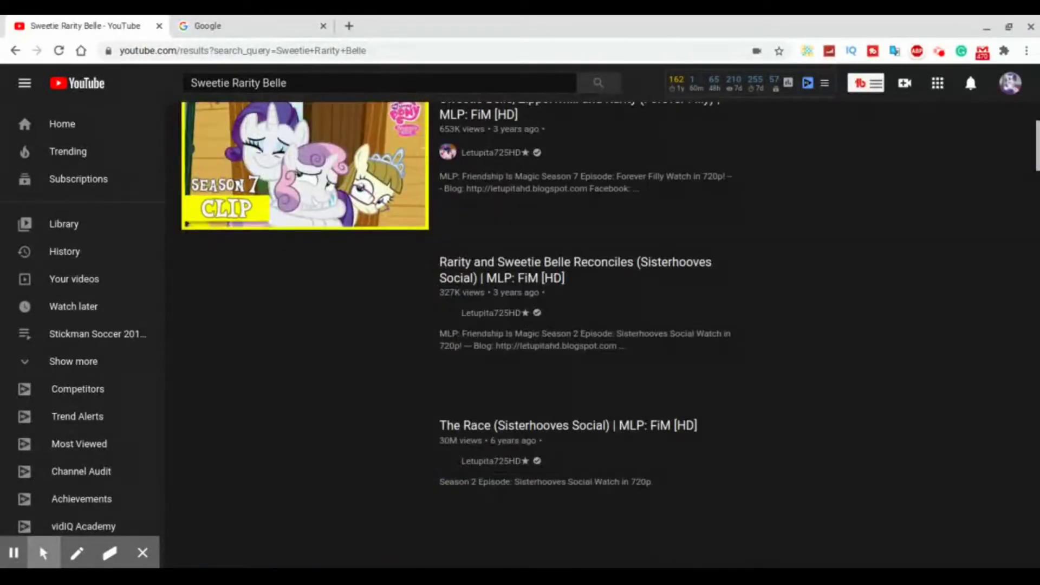
{"action": "scroll", "coordinate": [520, 325], "scroll_direction": "down", "scroll_amount": 2}
{"action": "scroll", "coordinate": [520, 324], "scroll_direction": "down", "scroll_amount": 3}
{"action": "scroll", "coordinate": [520, 325], "scroll_direction": "down", "scroll_amount": 2}
{"action": "scroll", "coordinate": [520, 325], "scroll_direction": "down", "scroll_amount": 3}
{"action": "scroll", "coordinate": [520, 325], "scroll_direction": "down", "scroll_amount": 2}
{"action": "scroll", "coordinate": [520, 325], "scroll_direction": "down", "scroll_amount": 2}
{"action": "scroll", "coordinate": [520, 325], "scroll_direction": "down", "scroll_amount": 4}
{"action": "scroll", "coordinate": [520, 325], "scroll_direction": "down", "scroll_amount": 2}
{"action": "scroll", "coordinate": [520, 325], "scroll_direction": "down", "scroll_amount": 3}
{"action": "scroll", "coordinate": [519, 324], "scroll_direction": "up", "scroll_amount": 1}
{"action": "scroll", "coordinate": [519, 325], "scroll_direction": "up", "scroll_amount": 1}
{"action": "scroll", "coordinate": [520, 324], "scroll_direction": "up", "scroll_amount": 1}
{"action": "scroll", "coordinate": [519, 325], "scroll_direction": "up", "scroll_amount": 1}
{"action": "scroll", "coordinate": [520, 326], "scroll_direction": "up", "scroll_amount": 1}
{"action": "scroll", "coordinate": [519, 325], "scroll_direction": "up", "scroll_amount": 3}
{"action": "scroll", "coordinate": [520, 325], "scroll_direction": "up", "scroll_amount": 3}
{"action": "scroll", "coordinate": [520, 324], "scroll_direction": "up", "scroll_amount": 3}
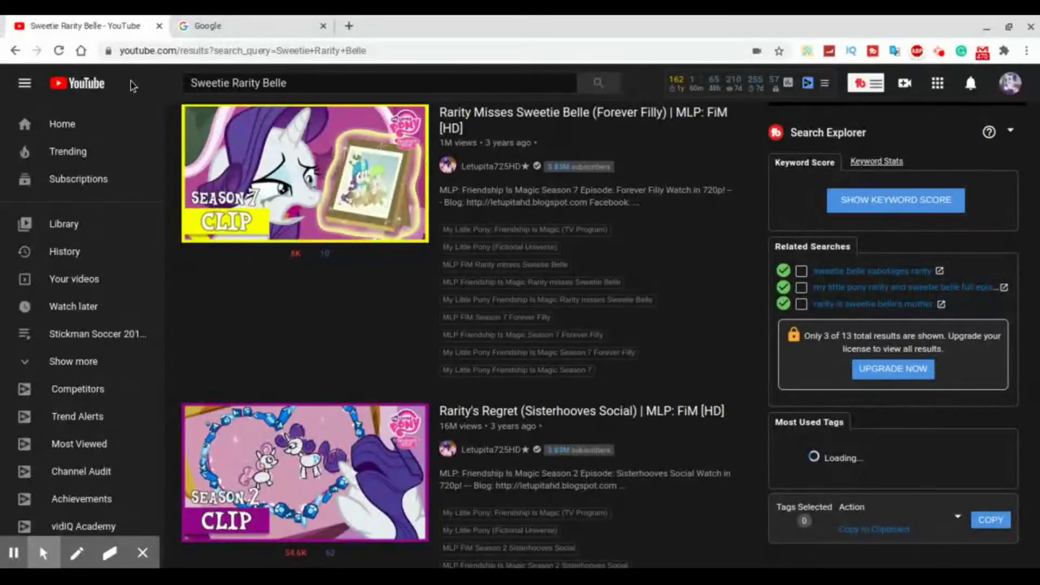
{"action": "left_click", "coordinate": [11, 553]}
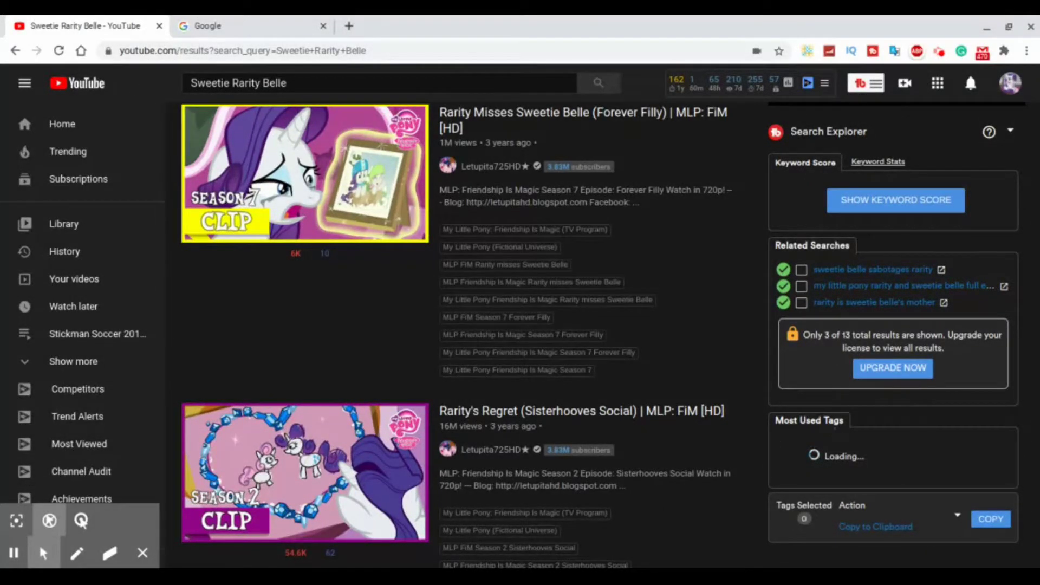
{"action": "scroll", "coordinate": [430, 215], "scroll_direction": "up", "scroll_amount": 1}
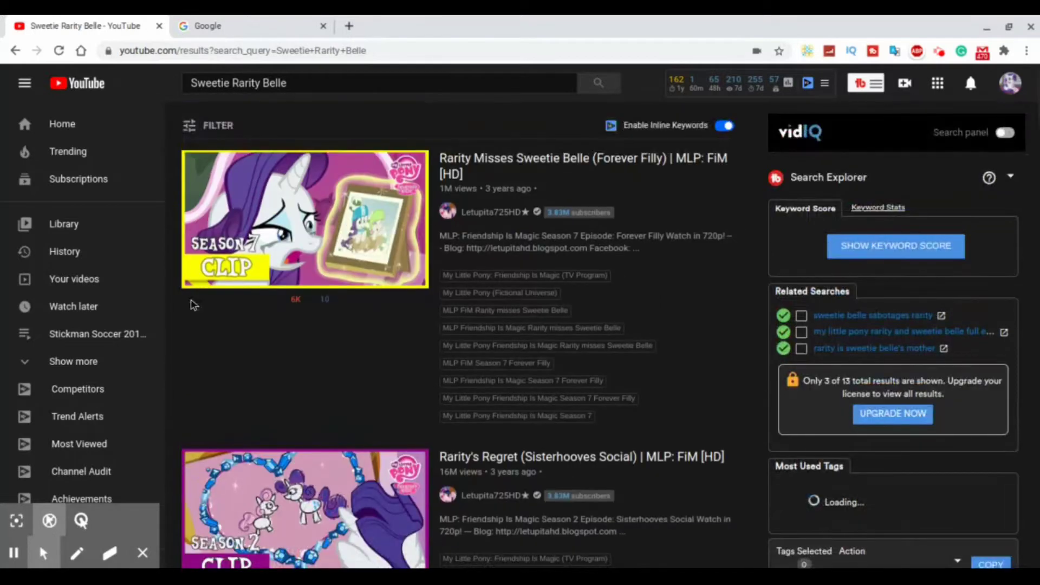
{"action": "left_click", "coordinate": [77, 554]}
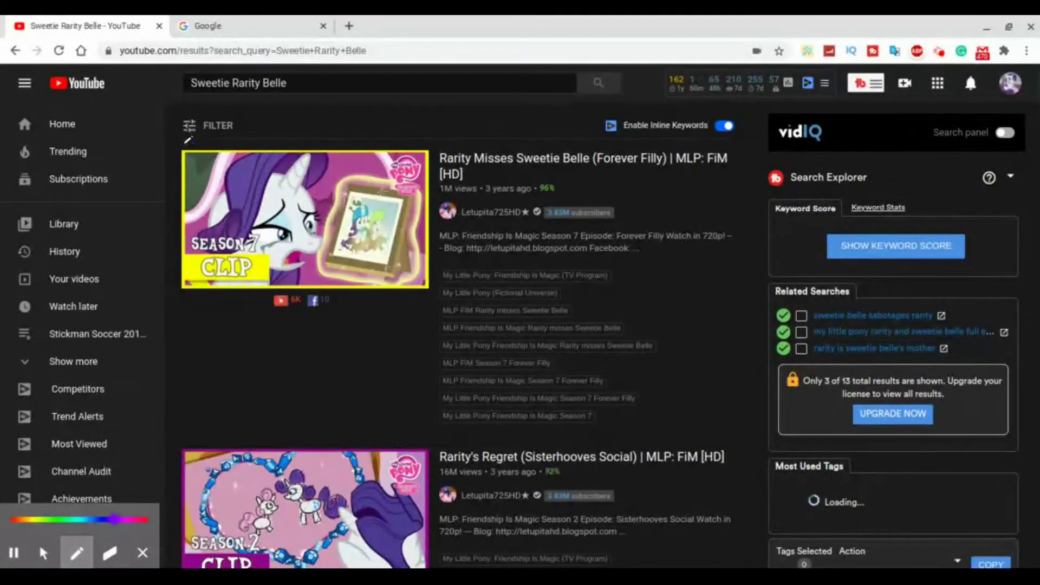
{"action": "mouse_move", "coordinate": [180, 143]}
{"action": "left_mouse_down"}
{"action": "mouse_move", "coordinate": [246, 136]}
{"action": "mouse_move", "coordinate": [176, 116]}
{"action": "mouse_move", "coordinate": [194, 136]}
{"action": "left_mouse_up"}
{"action": "left_click", "coordinate": [43, 553]}
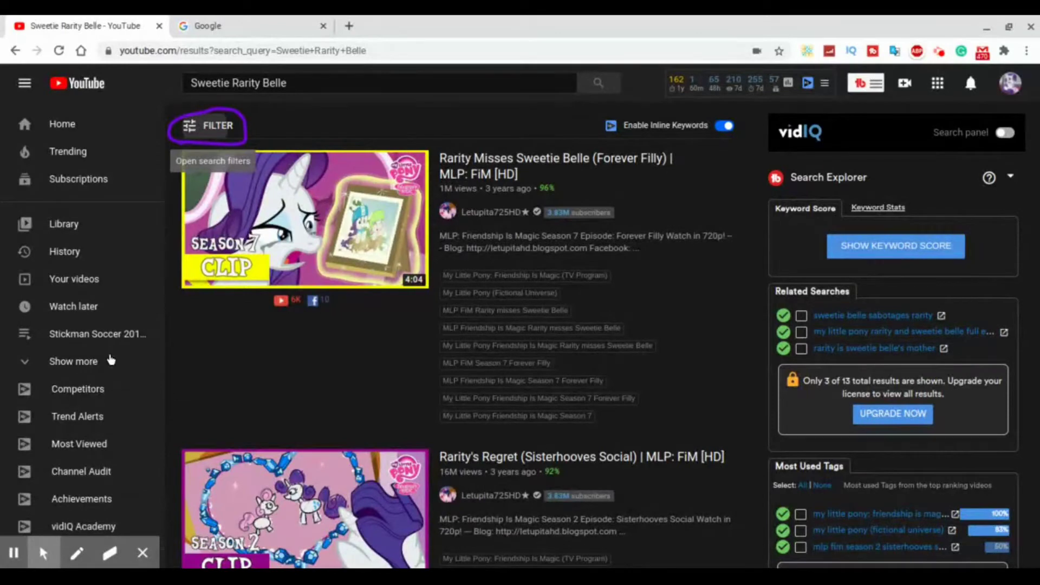
Step: Apply the Channel type filter to the 'Sweetie Rarity Belle' results
{"action": "left_click", "coordinate": [108, 555]}
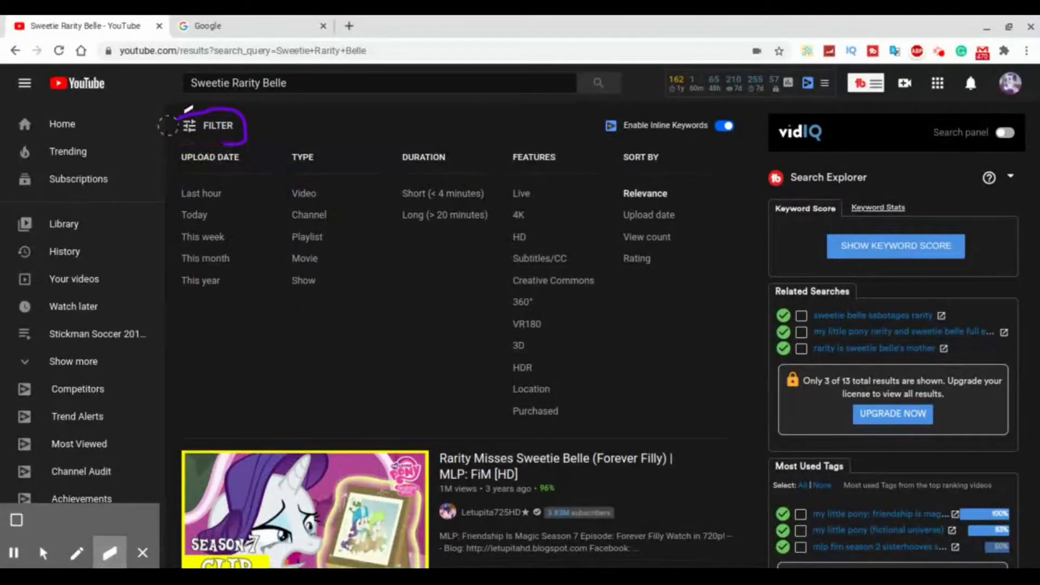
{"action": "left_click_drag", "start_coordinate": [236, 140], "coordinate": [248, 118]}
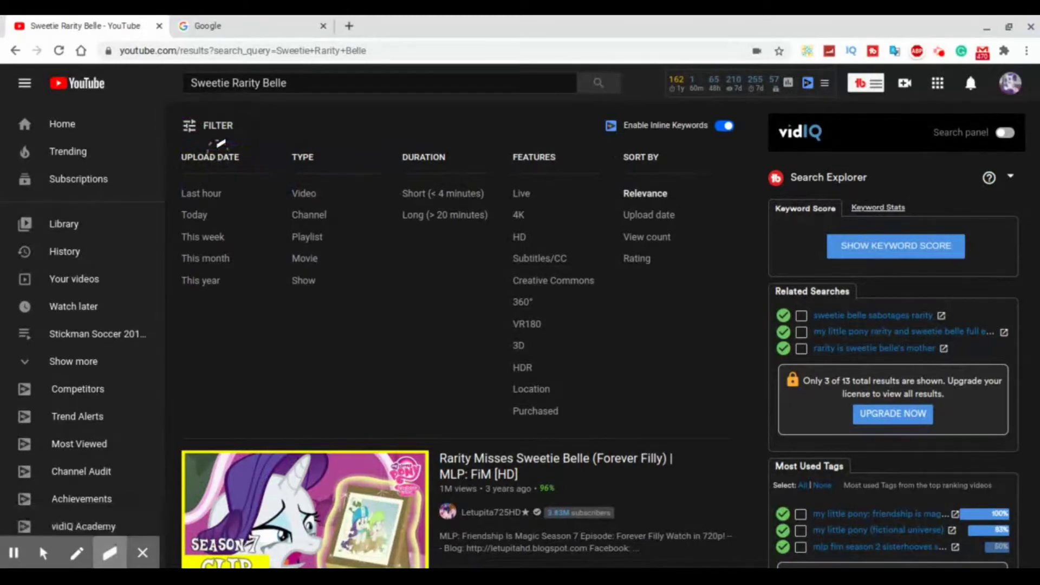
{"action": "left_click", "coordinate": [76, 553]}
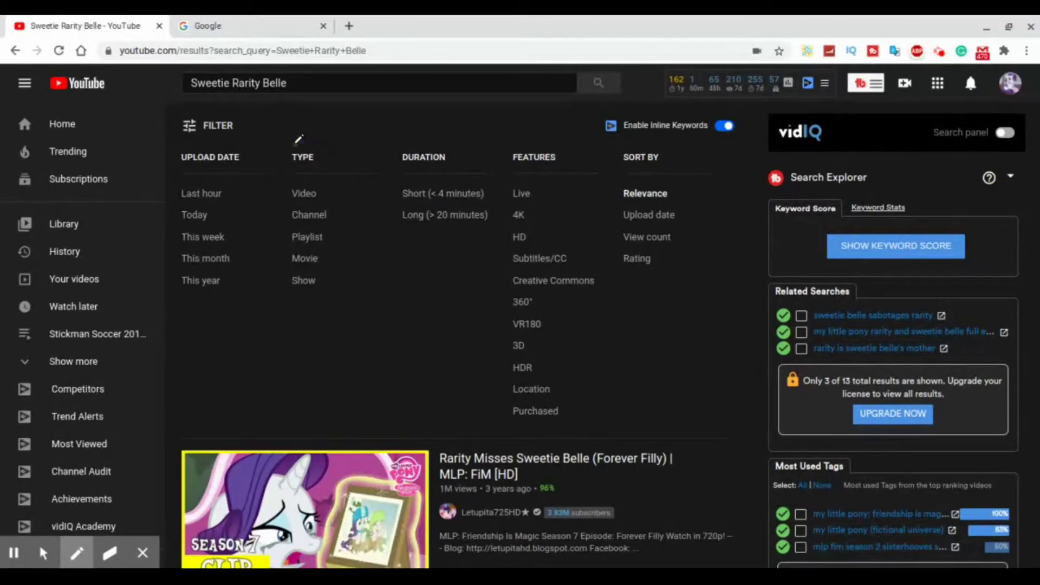
{"action": "mouse_move", "coordinate": [289, 148]}
{"action": "left_mouse_down"}
{"action": "mouse_move", "coordinate": [280, 297]}
{"action": "mouse_move", "coordinate": [381, 297]}
{"action": "mouse_move", "coordinate": [384, 145]}
{"action": "mouse_move", "coordinate": [291, 139]}
{"action": "left_mouse_up"}
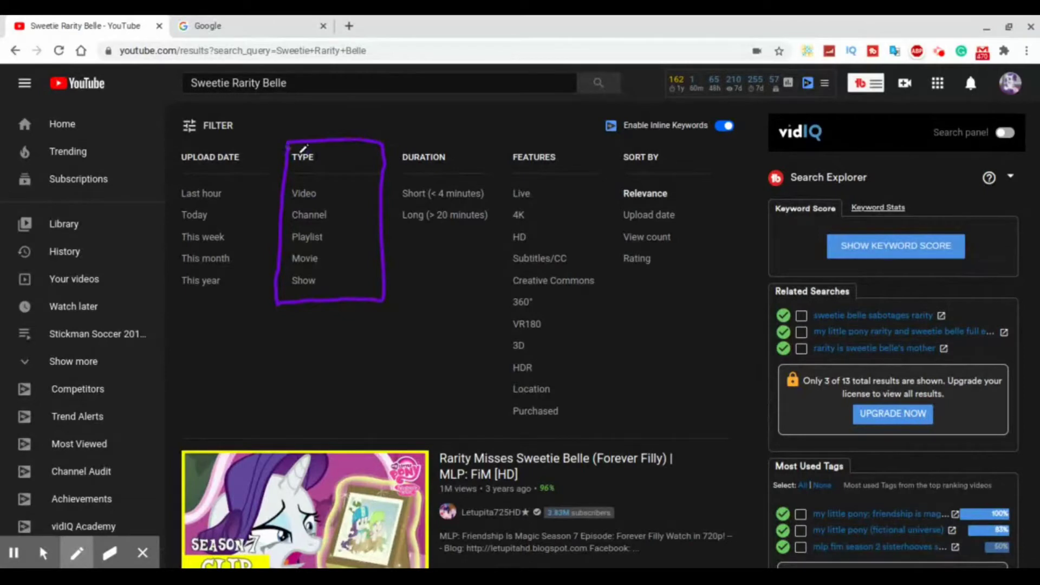
{"action": "mouse_move", "coordinate": [339, 203]}
{"action": "left_mouse_down"}
{"action": "mouse_move", "coordinate": [307, 218]}
{"action": "mouse_move", "coordinate": [335, 199]}
{"action": "left_mouse_up"}
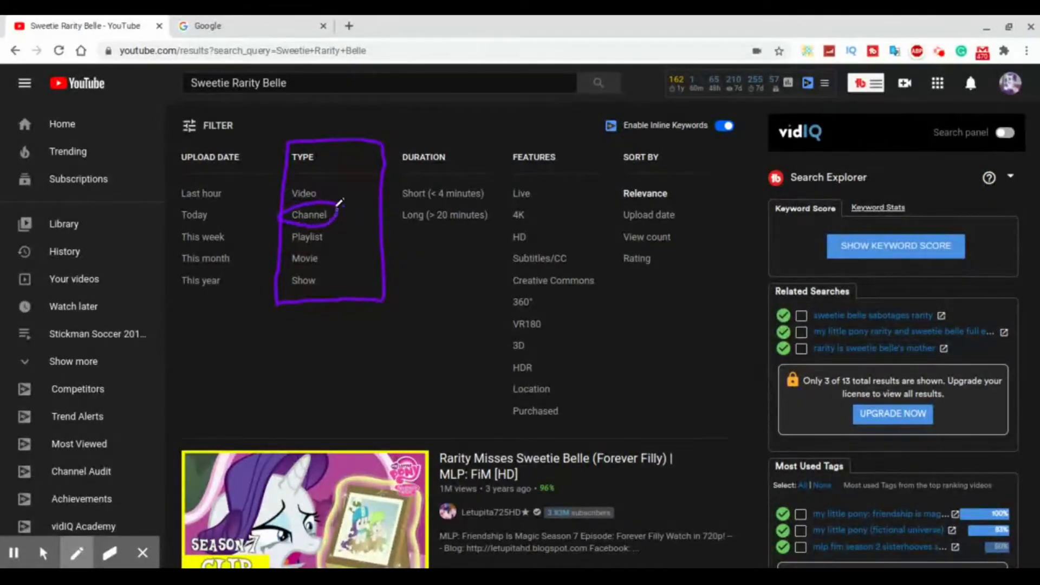
{"action": "left_click", "coordinate": [111, 554]}
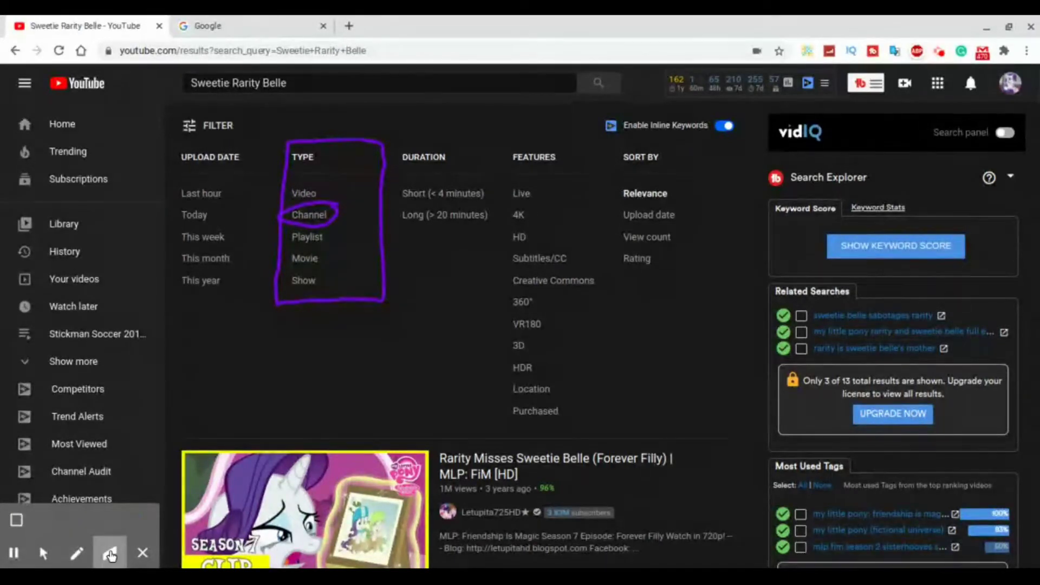
{"action": "left_click", "coordinate": [16, 522]}
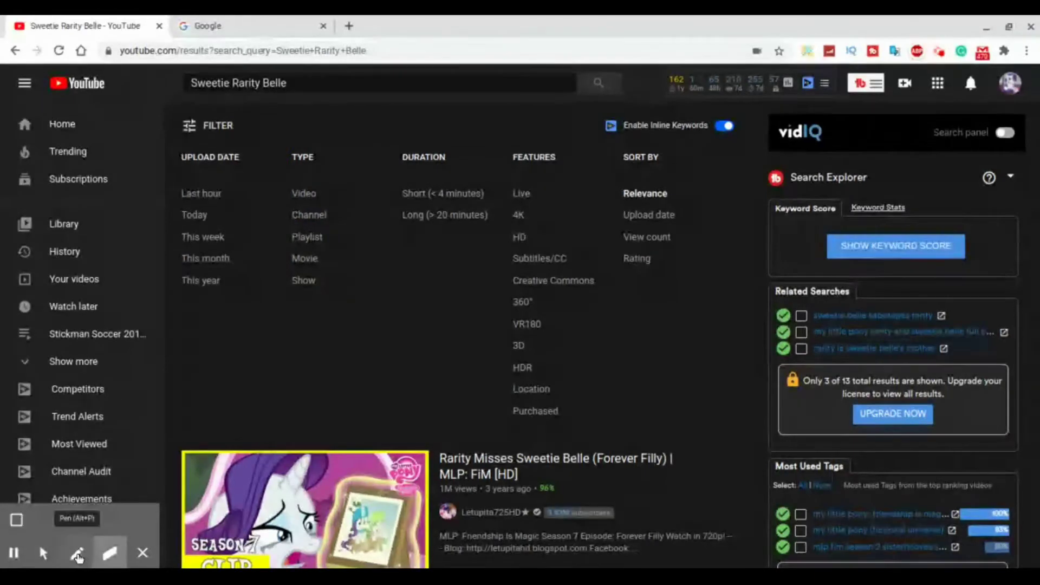
{"action": "left_click", "coordinate": [77, 556]}
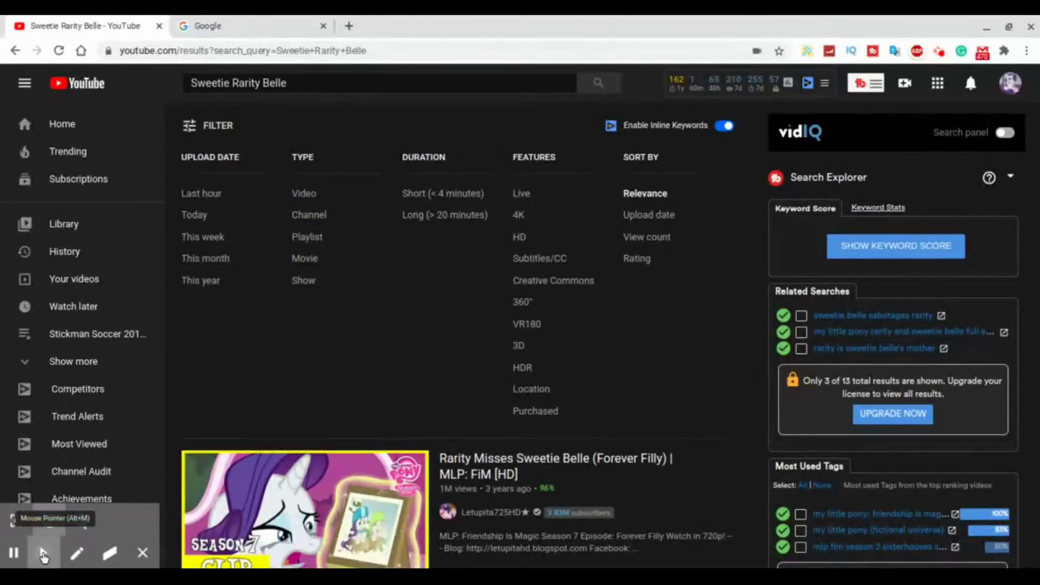
{"action": "left_click", "coordinate": [43, 553]}
Step: Show channel-only results, led by Sweetie Rarity Belle with 57 subscribers and 121 videos
{"action": "left_click", "coordinate": [309, 216]}
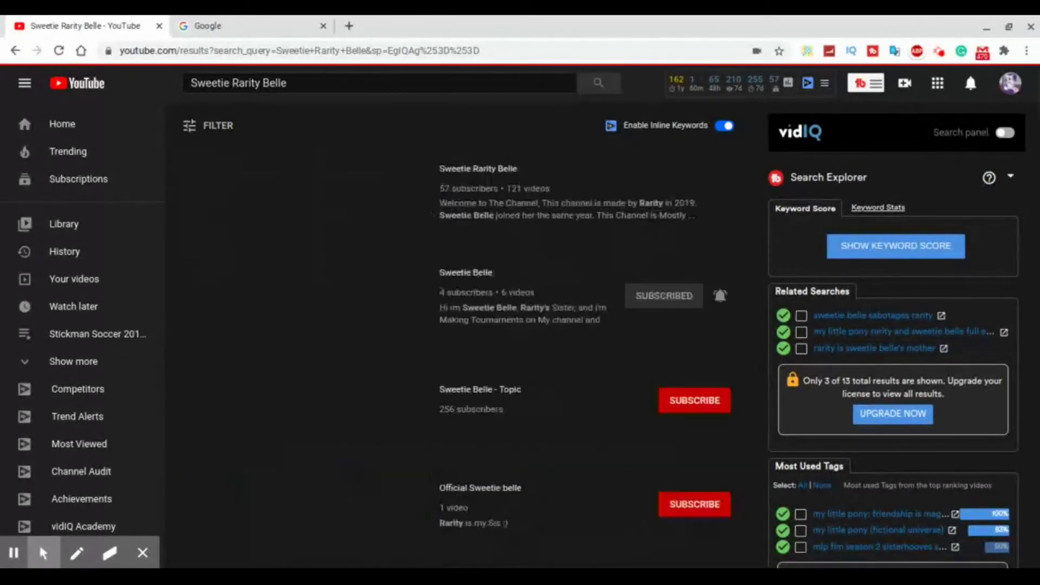
{"action": "left_click", "coordinate": [77, 553]}
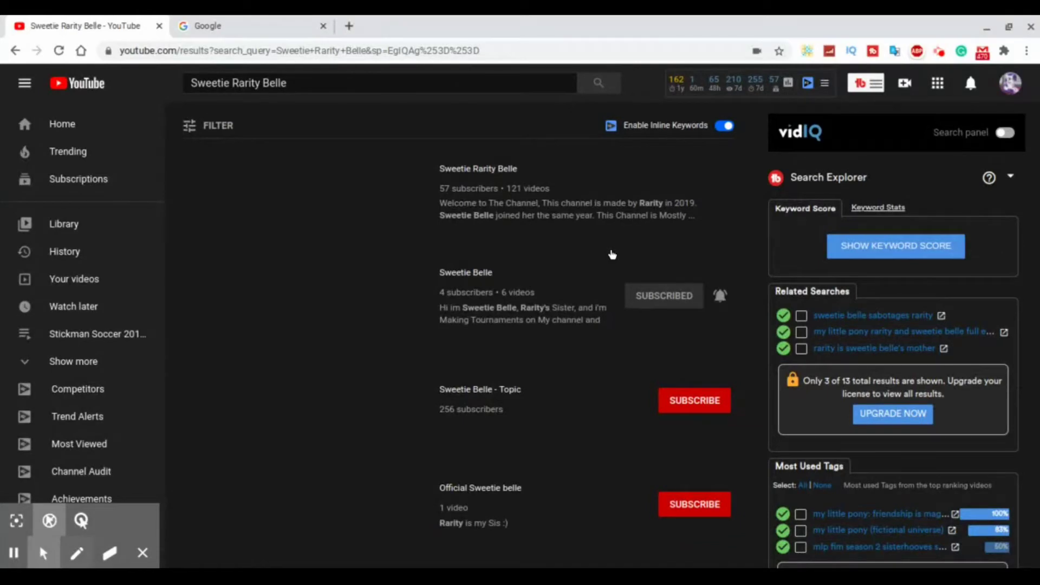
{"action": "key", "text": "alt+p"}
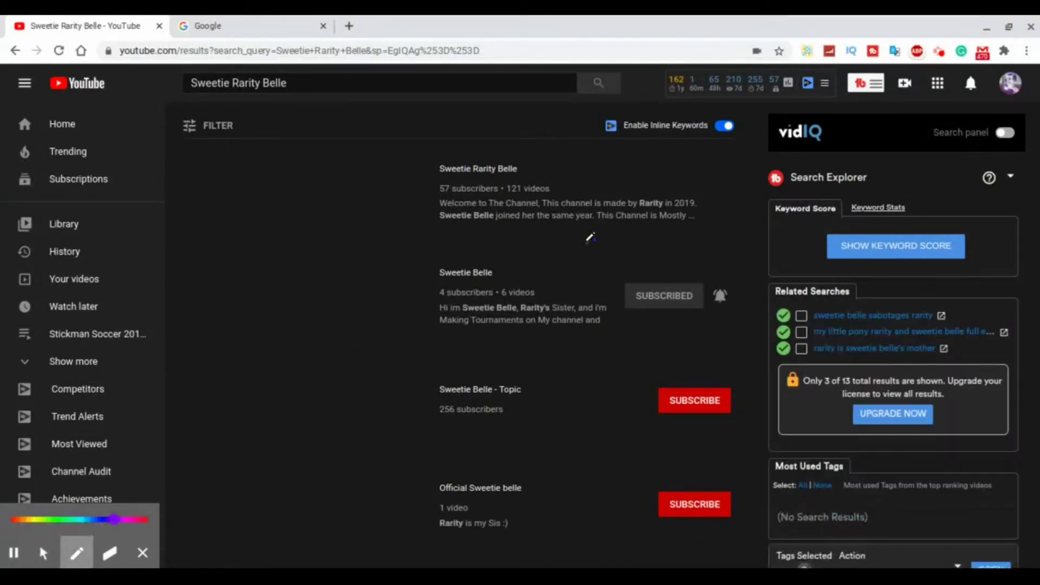
Step: Draw marks over the channel results, then wipe them from the screen
{"action": "left_click_drag", "start_coordinate": [586, 243], "coordinate": [691, 242]}
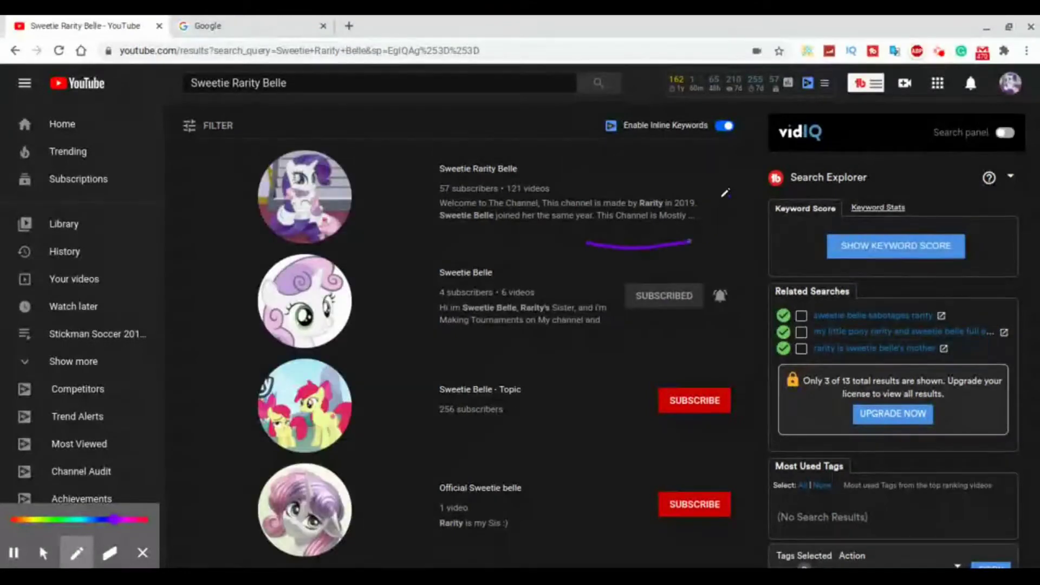
{"action": "mouse_move", "coordinate": [724, 193]}
{"action": "left_mouse_down"}
{"action": "mouse_move", "coordinate": [640, 140]}
{"action": "mouse_move", "coordinate": [462, 140]}
{"action": "left_mouse_up"}
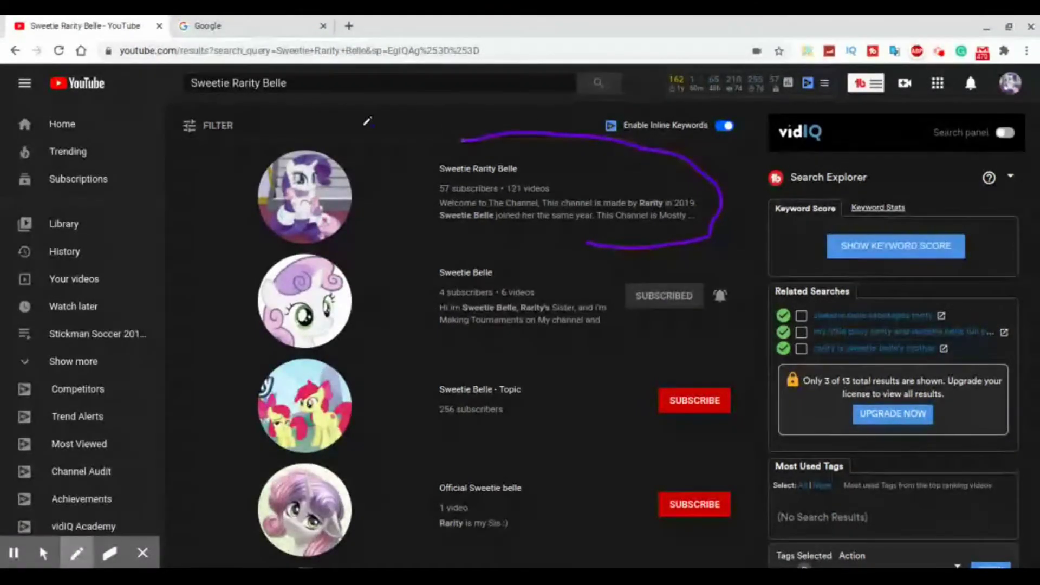
{"action": "mouse_move", "coordinate": [368, 122]}
{"action": "left_mouse_down"}
{"action": "mouse_move", "coordinate": [241, 211]}
{"action": "mouse_move", "coordinate": [354, 243]}
{"action": "left_mouse_up"}
{"action": "left_click_drag", "start_coordinate": [483, 236], "coordinate": [607, 236]}
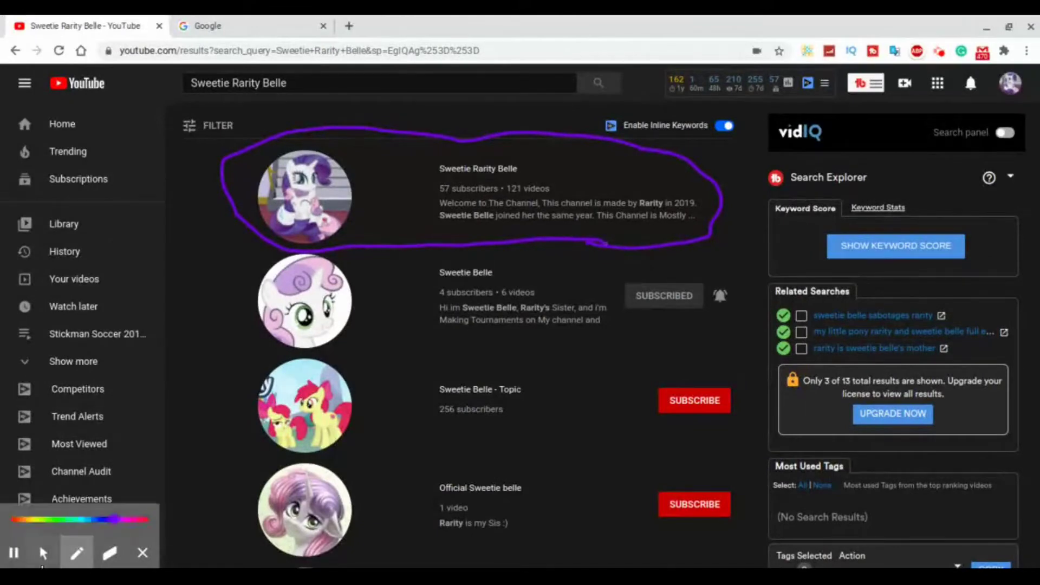
{"action": "left_click", "coordinate": [110, 552]}
{"action": "left_click", "coordinate": [16, 524]}
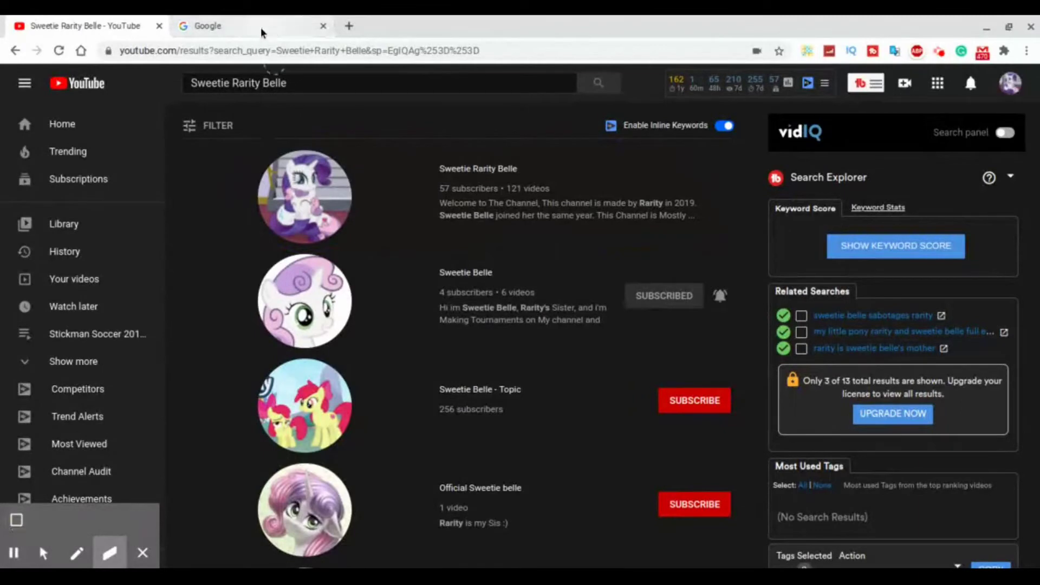
Step: Underline the Google page address with the pen, then wipe it away
{"action": "left_click", "coordinate": [45, 554]}
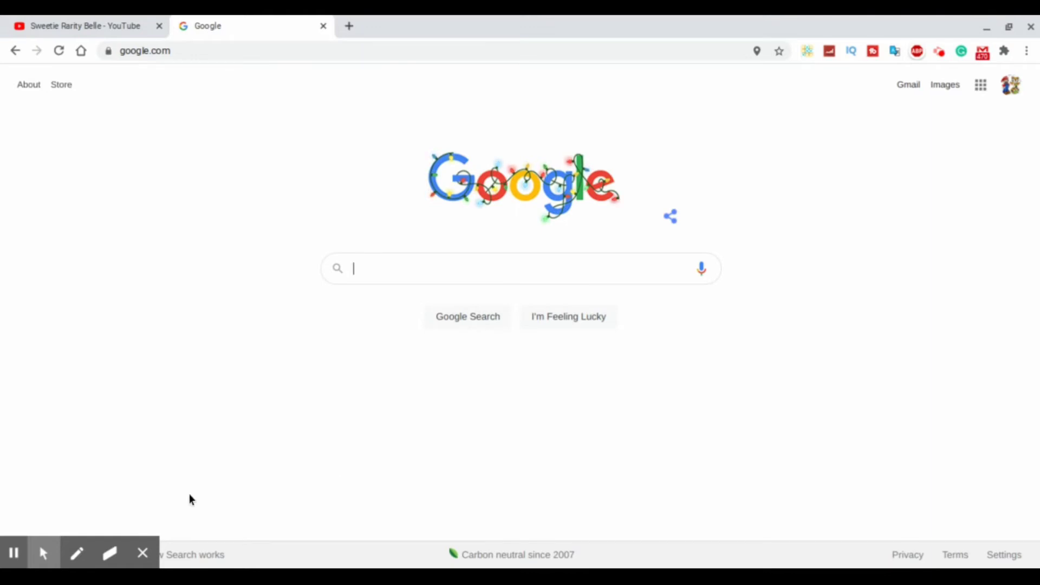
{"action": "left_click", "coordinate": [77, 553]}
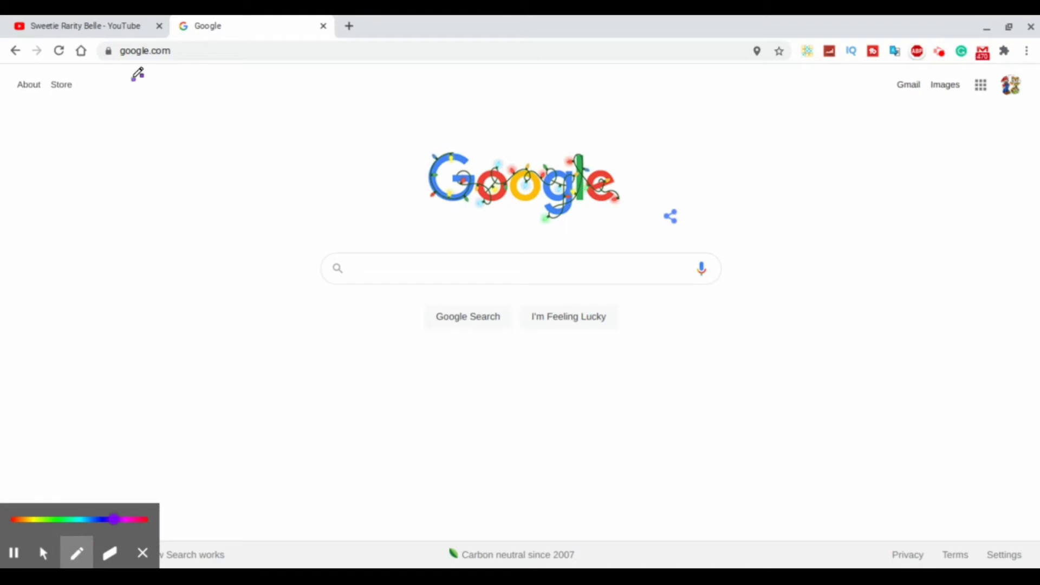
{"action": "left_click_drag", "start_coordinate": [134, 79], "coordinate": [176, 68]}
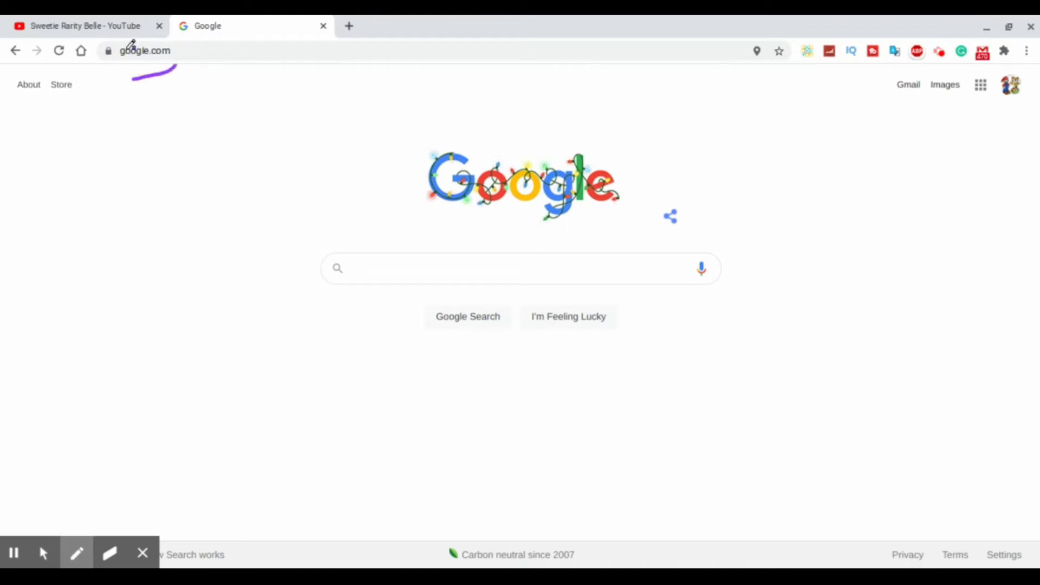
{"action": "left_click_drag", "start_coordinate": [98, 67], "coordinate": [104, 71]}
{"action": "left_click", "coordinate": [108, 554]}
Step: Circle the Google logo and search box, then erase the circle
{"action": "left_click", "coordinate": [19, 521]}
{"action": "left_click", "coordinate": [77, 553]}
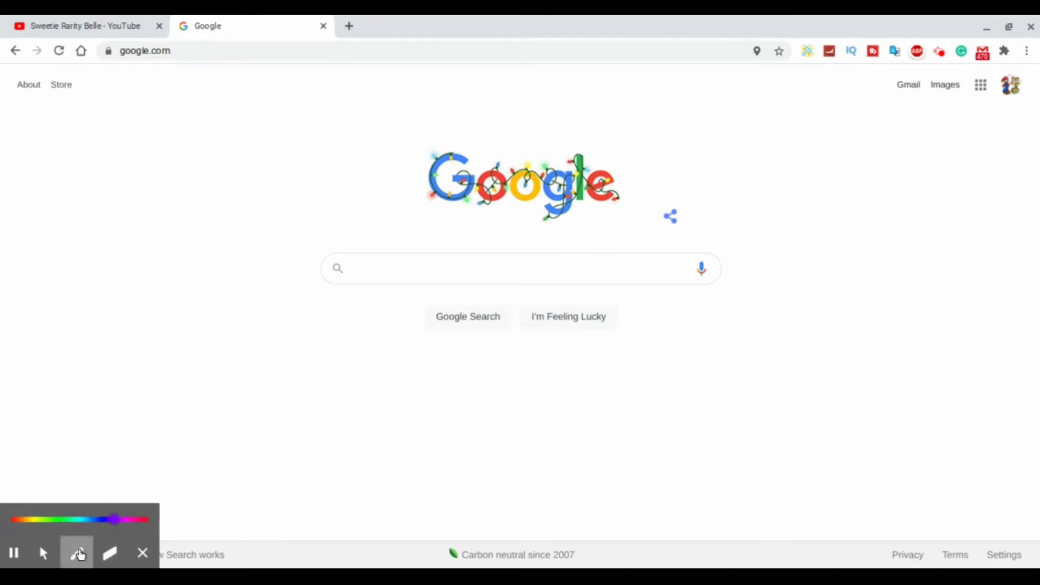
{"action": "mouse_move", "coordinate": [469, 140]}
{"action": "left_mouse_down"}
{"action": "mouse_move", "coordinate": [687, 348]}
{"action": "mouse_move", "coordinate": [804, 267]}
{"action": "mouse_move", "coordinate": [669, 142]}
{"action": "mouse_move", "coordinate": [454, 136]}
{"action": "left_mouse_up"}
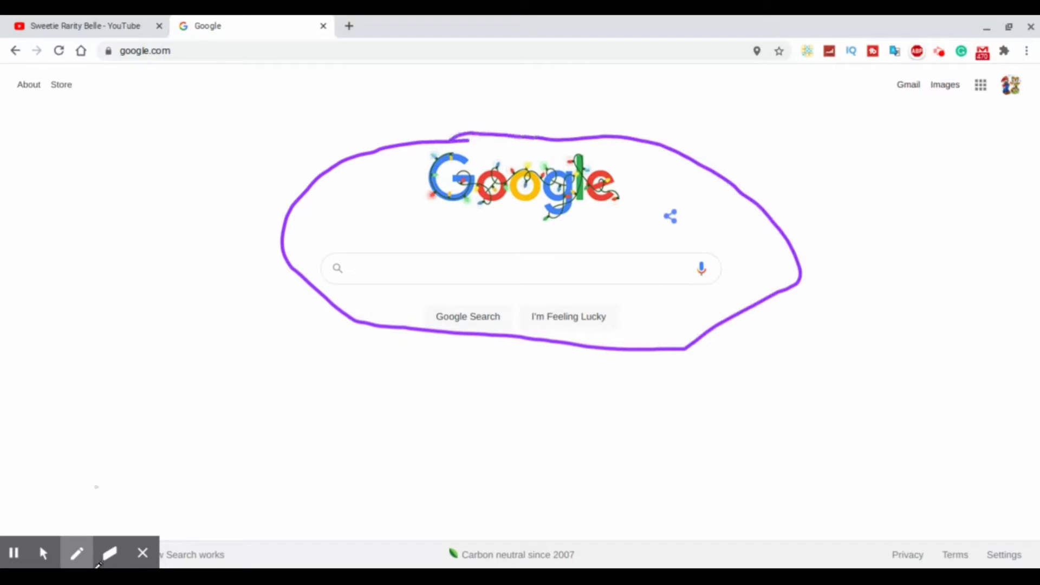
{"action": "left_click", "coordinate": [111, 554]}
{"action": "left_click", "coordinate": [111, 555]}
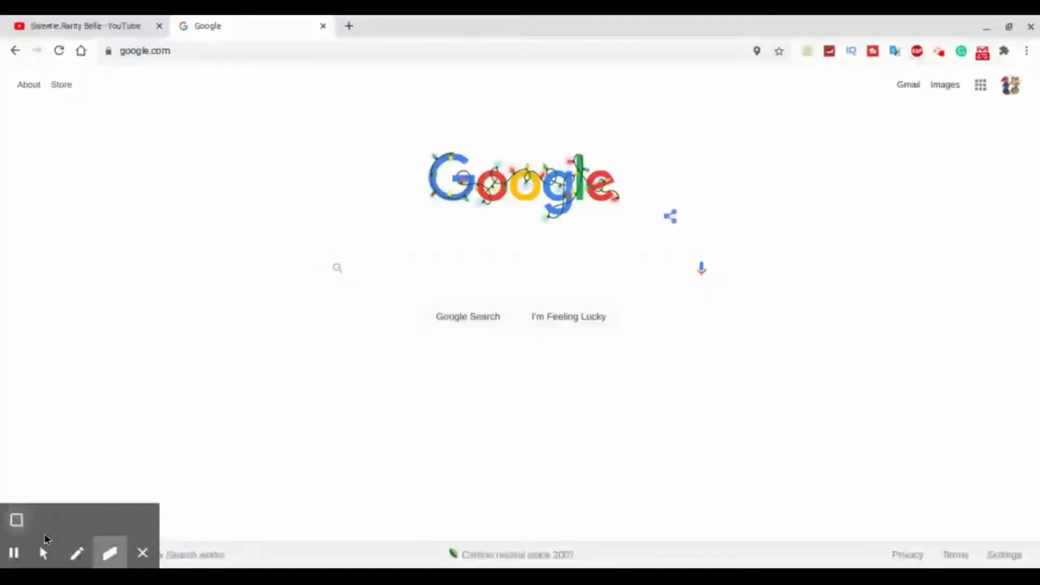
Step: Enter 'Swee' in Google and choose the 'sweetie rarity belle' suggestion
{"action": "left_click", "coordinate": [43, 553]}
{"action": "left_click", "coordinate": [442, 266]}
{"action": "type", "text": "Swee"}
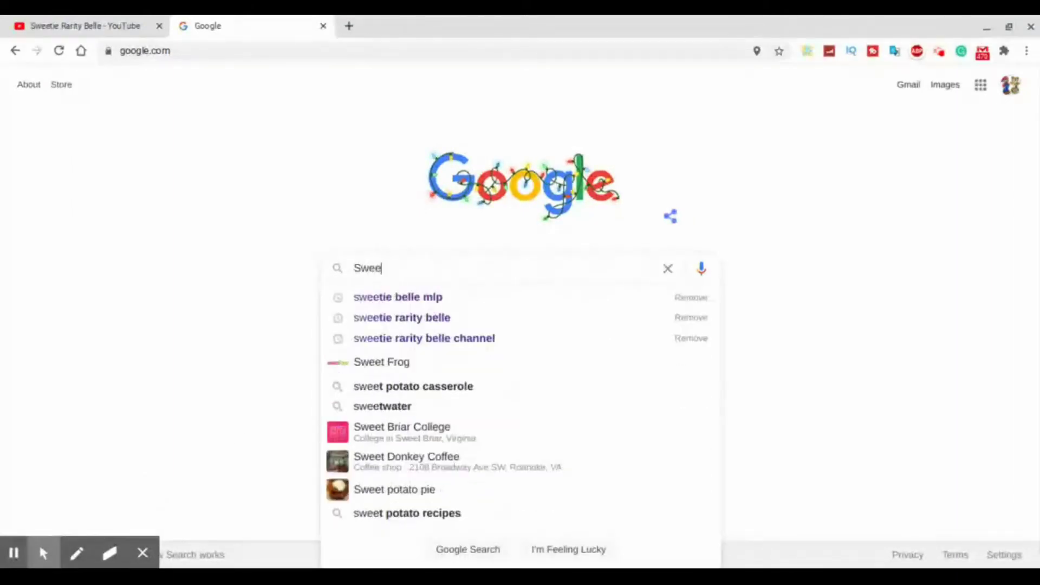
{"action": "left_click", "coordinate": [429, 323]}
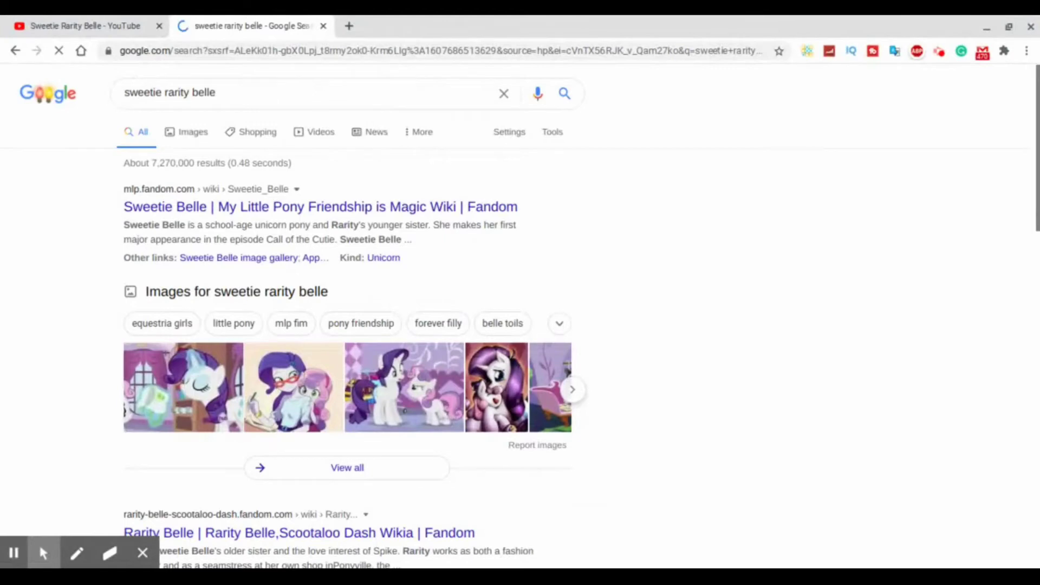
{"action": "scroll", "coordinate": [520, 325], "scroll_direction": "down", "scroll_amount": 4}
{"action": "scroll", "coordinate": [519, 326], "scroll_direction": "down", "scroll_amount": 3}
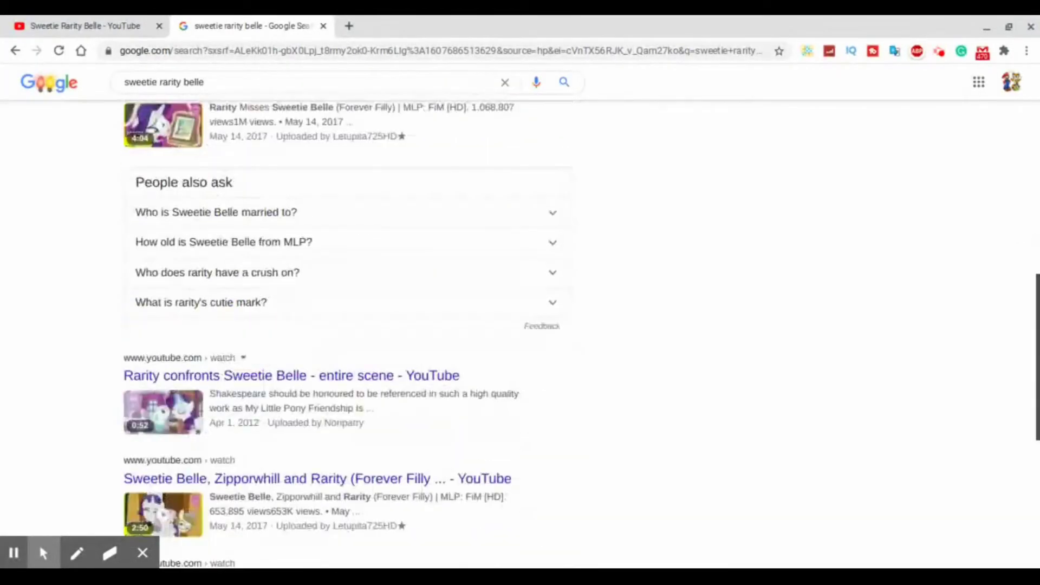
{"action": "scroll", "coordinate": [520, 325], "scroll_direction": "down", "scroll_amount": 5}
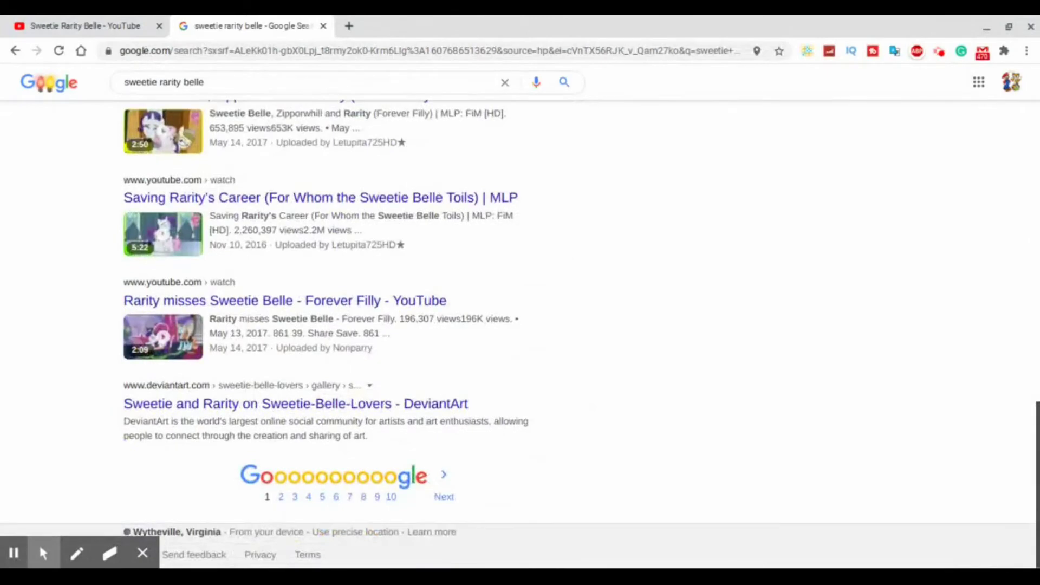
{"action": "left_click_drag", "start_coordinate": [1035, 463], "coordinate": [1032, 114]}
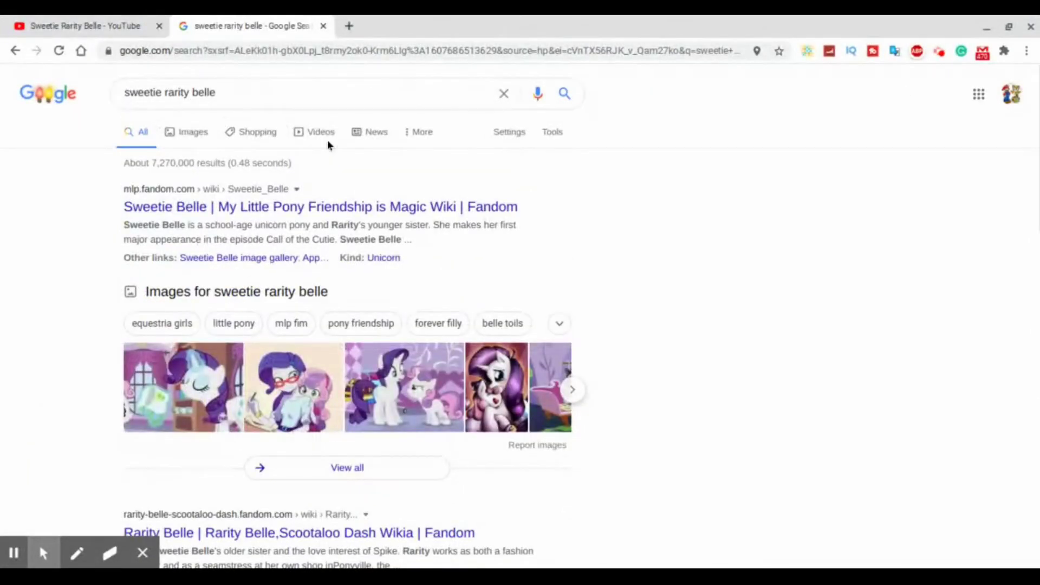
{"action": "left_click", "coordinate": [77, 553]}
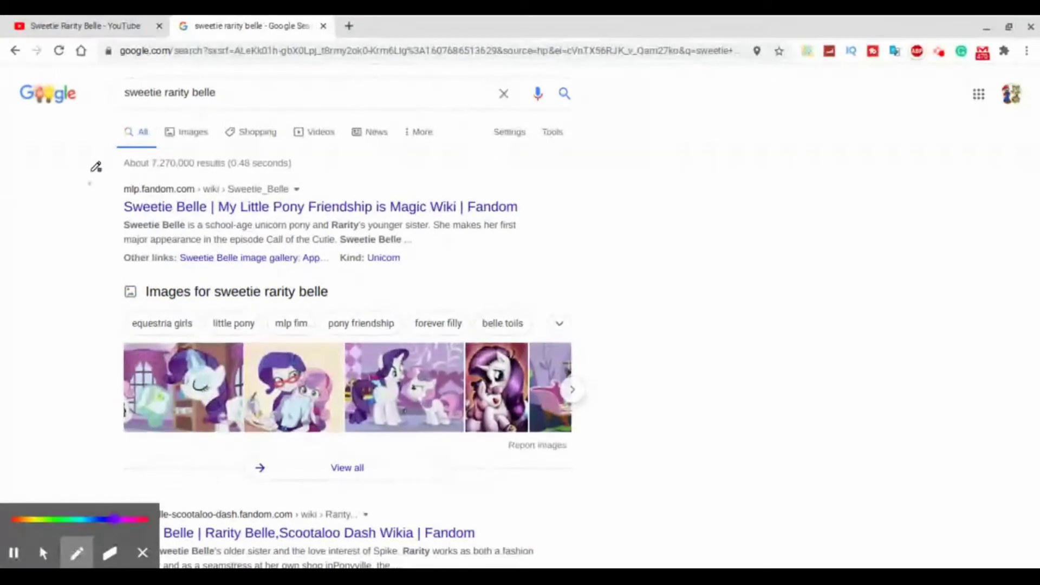
{"action": "mouse_move", "coordinate": [97, 185]}
{"action": "left_mouse_down"}
{"action": "mouse_move", "coordinate": [686, 175]}
{"action": "mouse_move", "coordinate": [113, 186]}
{"action": "mouse_move", "coordinate": [686, 515]}
{"action": "left_mouse_up"}
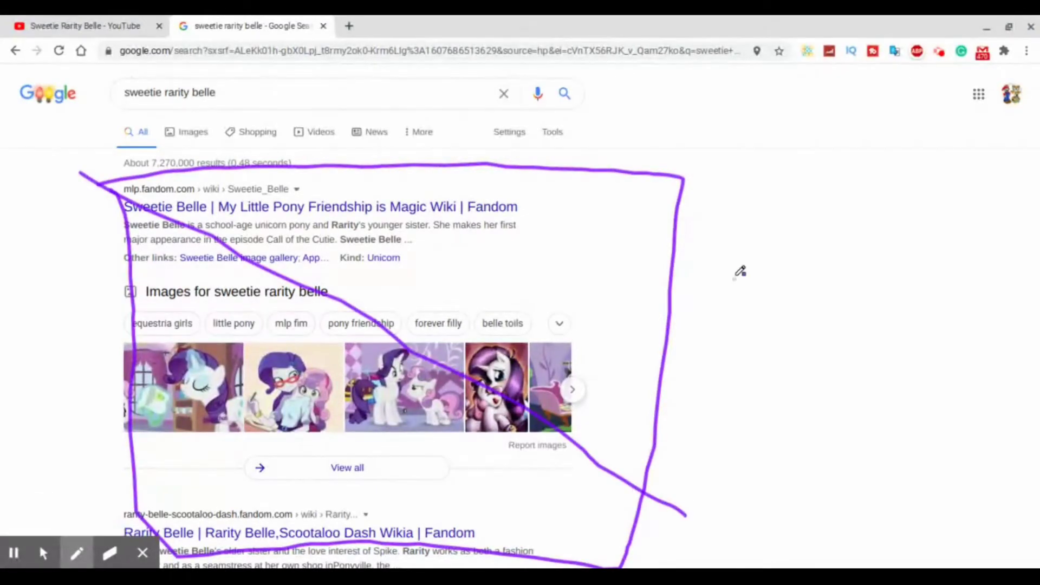
{"action": "left_click_drag", "start_coordinate": [739, 208], "coordinate": [63, 471]}
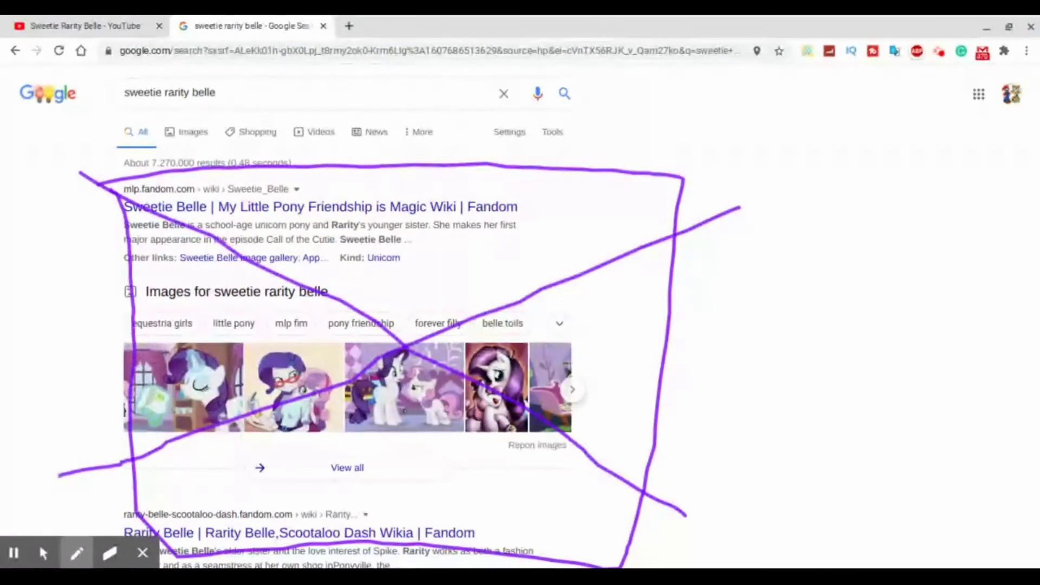
{"action": "left_click", "coordinate": [109, 553]}
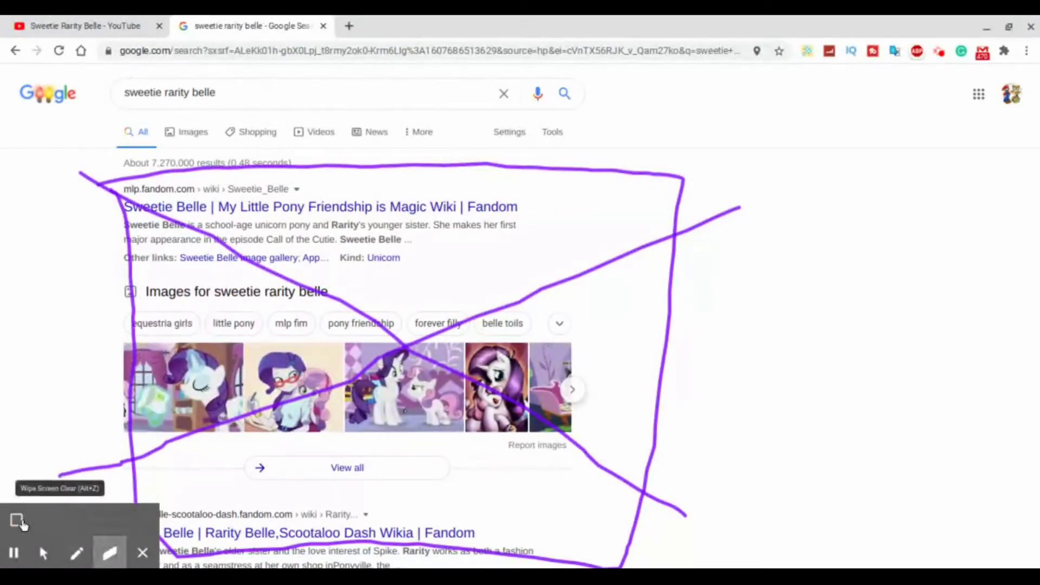
{"action": "left_click", "coordinate": [16, 520]}
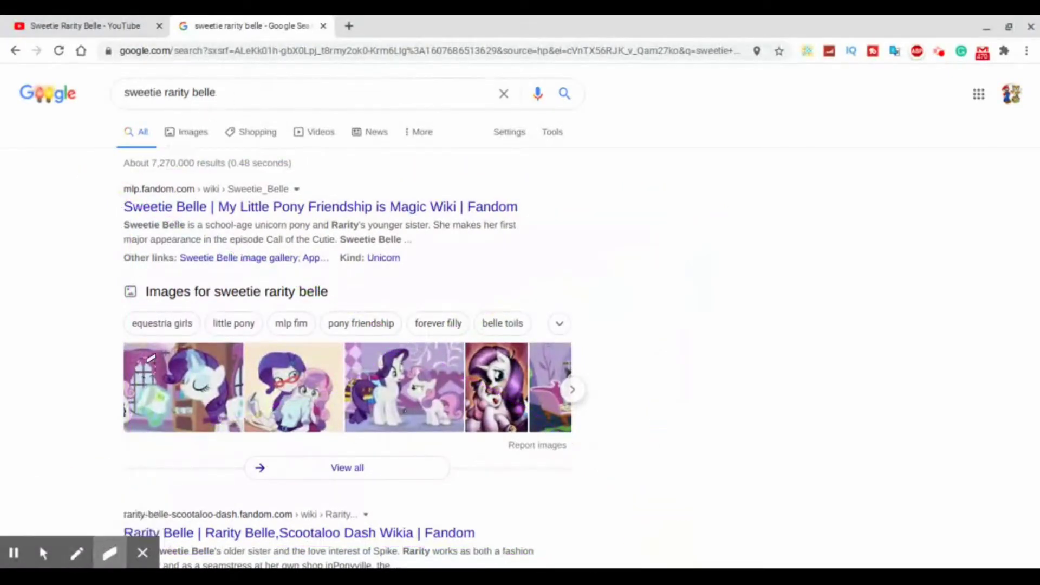
{"action": "left_click", "coordinate": [76, 553]}
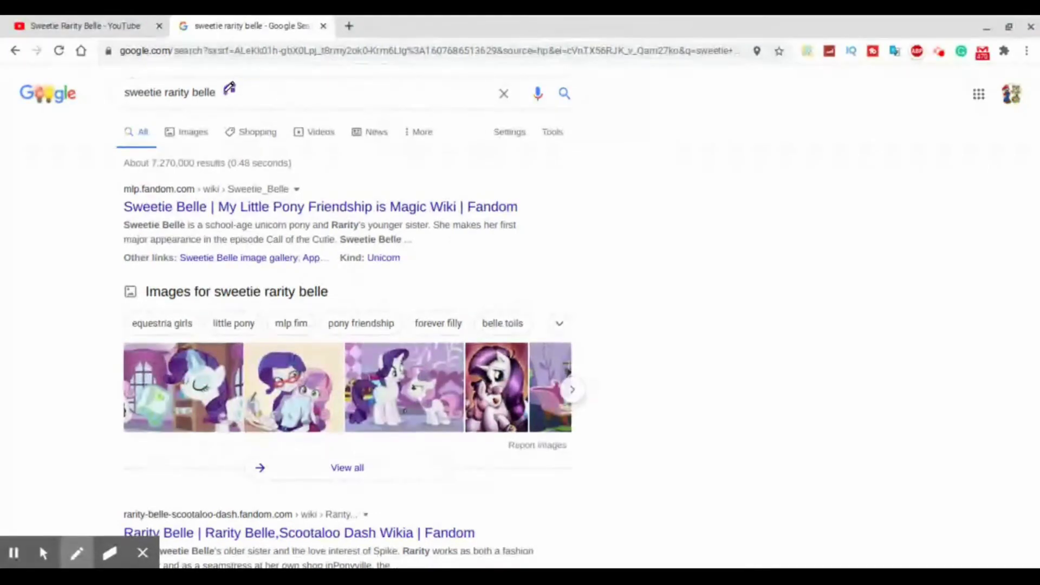
{"action": "left_click_drag", "start_coordinate": [230, 94], "coordinate": [237, 94]}
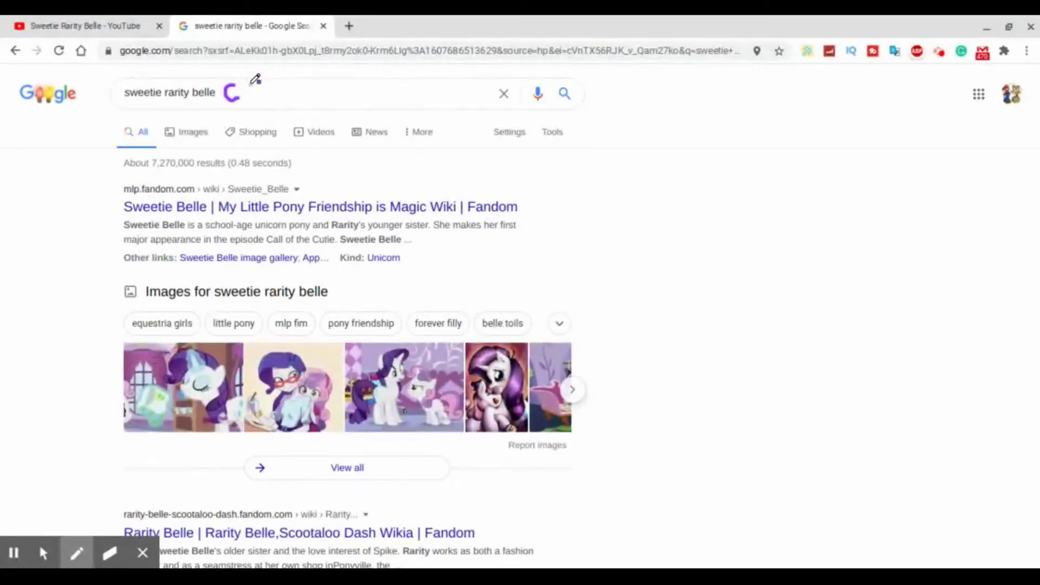
{"action": "left_click_drag", "start_coordinate": [251, 96], "coordinate": [258, 98]}
{"action": "left_click_drag", "start_coordinate": [278, 96], "coordinate": [337, 96]}
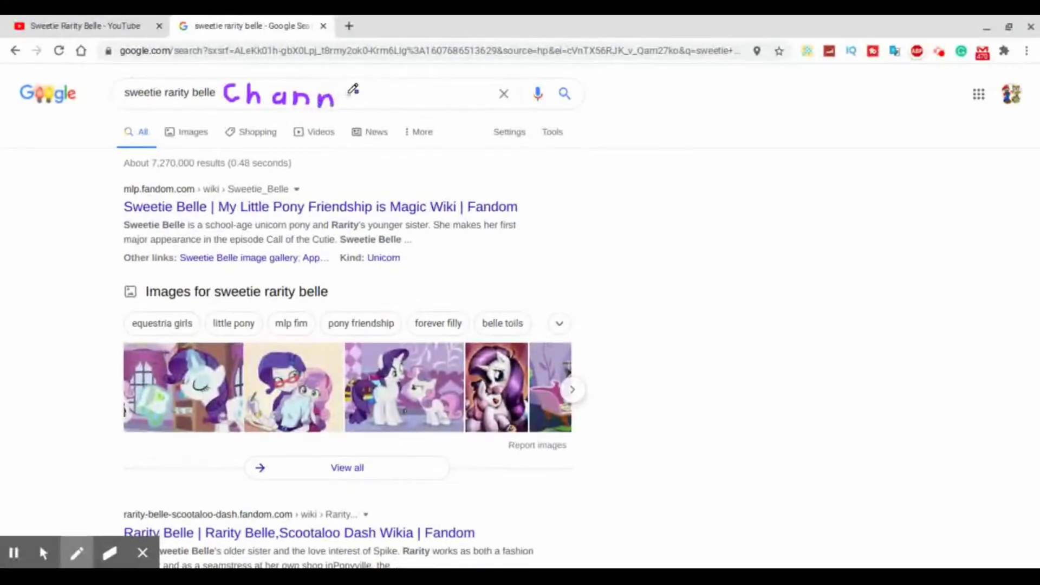
{"action": "mouse_move", "coordinate": [354, 94]}
{"action": "left_mouse_down"}
{"action": "mouse_move", "coordinate": [379, 91]}
{"action": "mouse_move", "coordinate": [378, 101]}
{"action": "left_mouse_up"}
{"action": "left_click", "coordinate": [109, 553]}
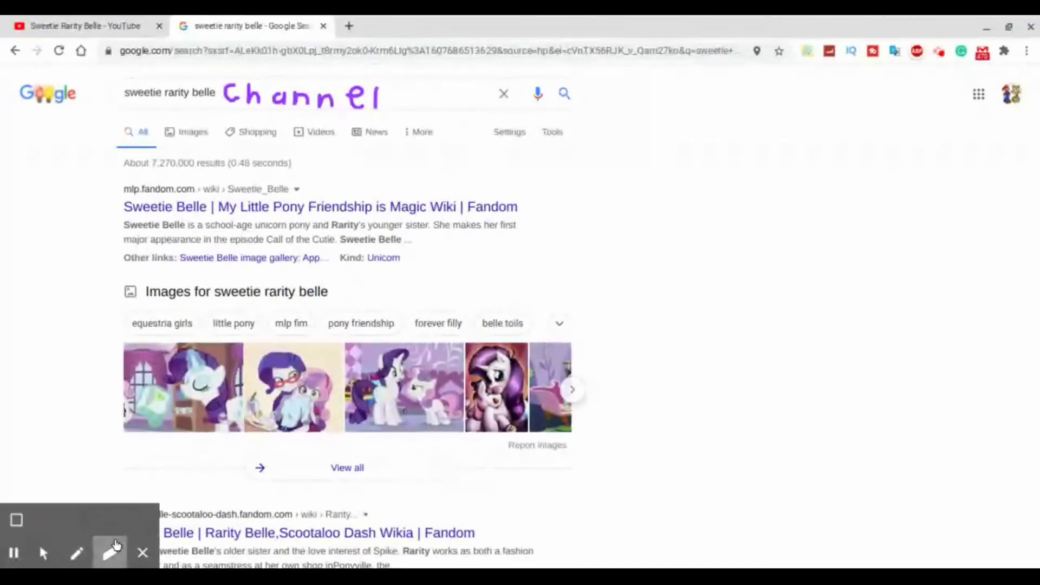
{"action": "left_click", "coordinate": [16, 520]}
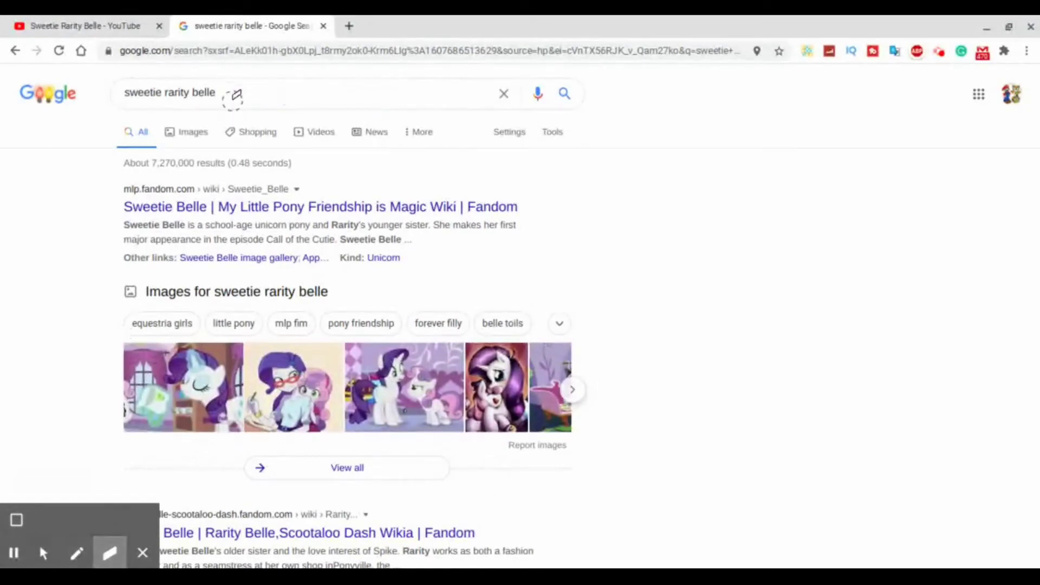
{"action": "left_click", "coordinate": [43, 553]}
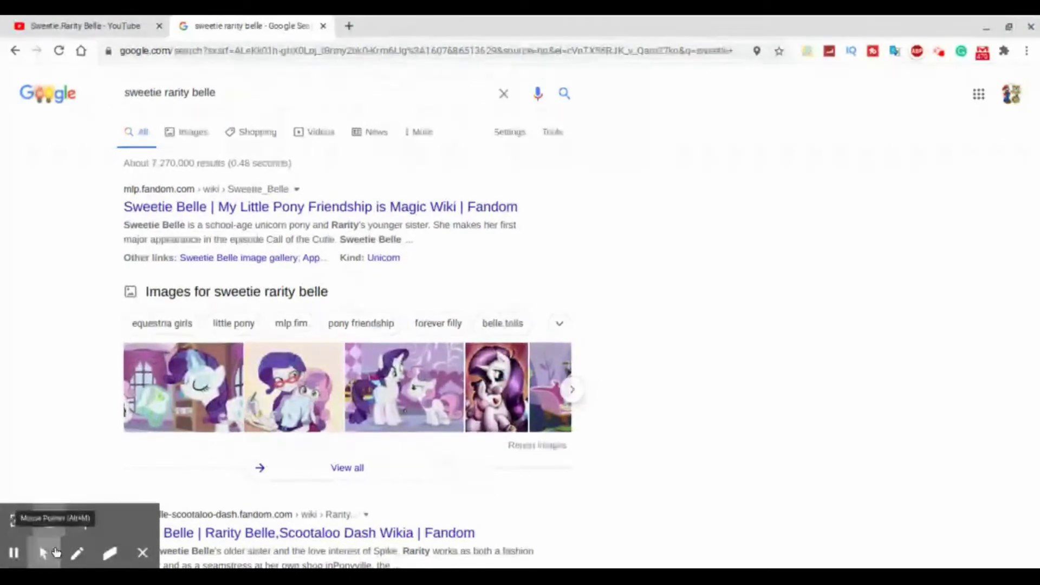
Step: Run the suggested 'sweetie rarity belle channel' search and draw a line marking the video results
{"action": "left_click", "coordinate": [241, 90]}
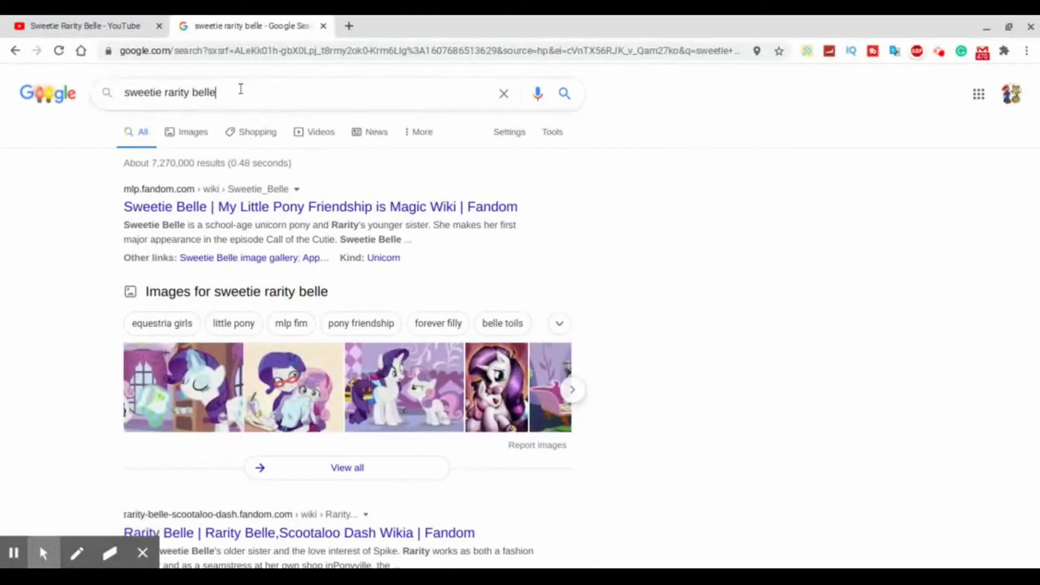
{"action": "left_click", "coordinate": [239, 141]}
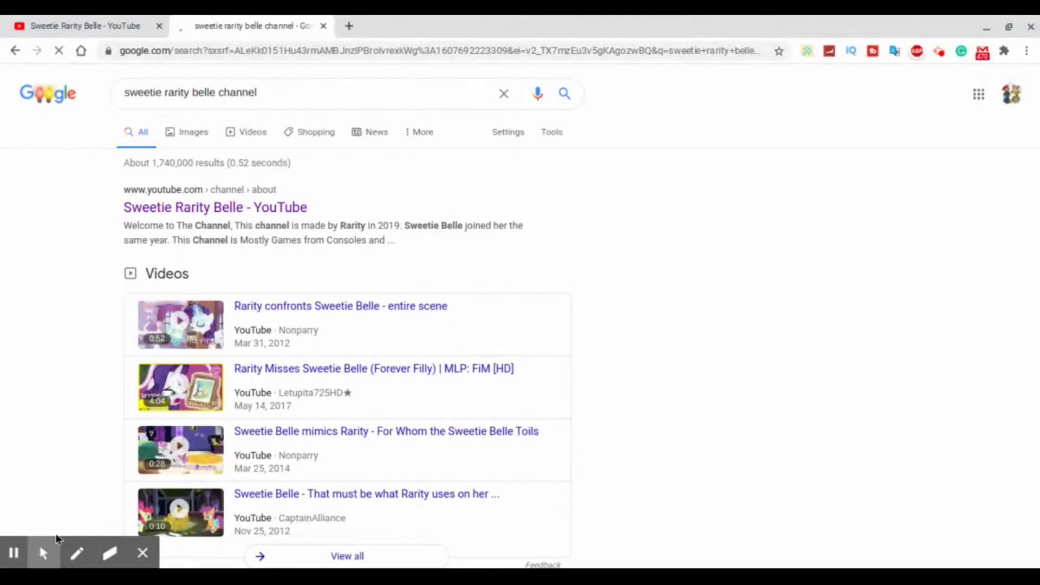
{"action": "left_click", "coordinate": [76, 555]}
{"action": "left_click_drag", "start_coordinate": [106, 252], "coordinate": [768, 497]}
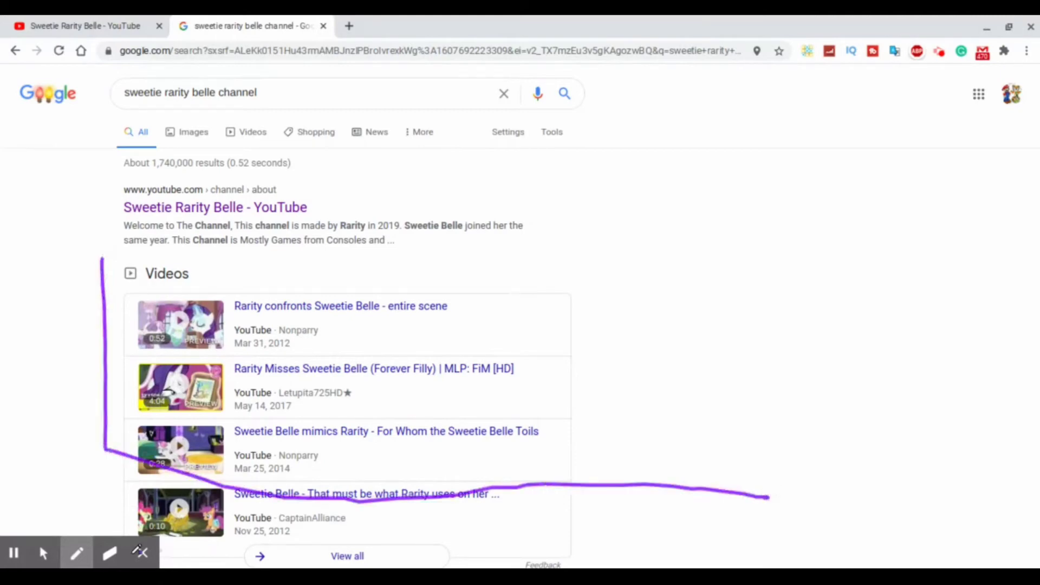
Step: Erase that line, mark beside the Videos heading, then clear all marks
{"action": "left_click", "coordinate": [109, 553]}
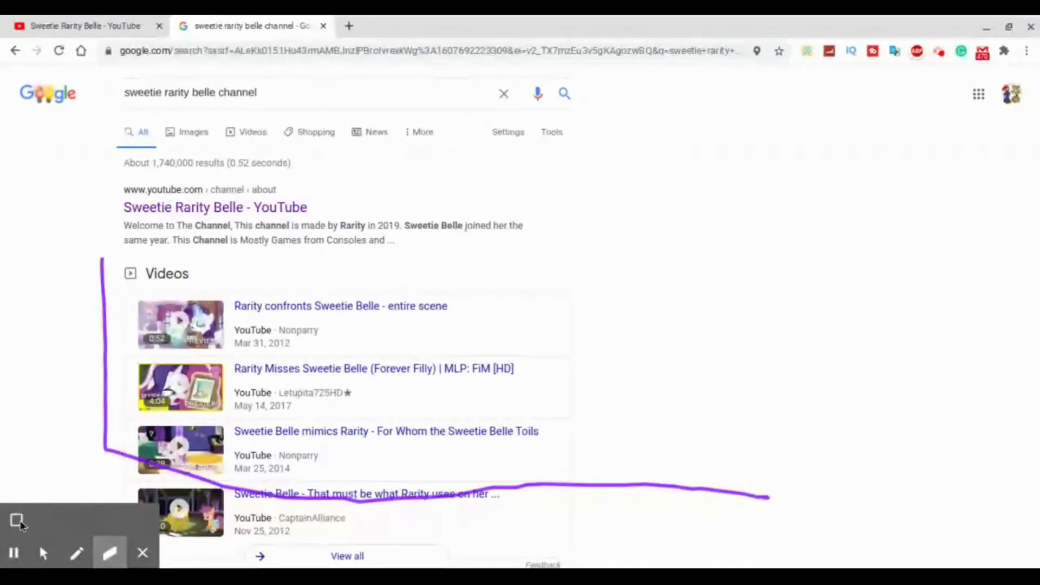
{"action": "left_click", "coordinate": [77, 553]}
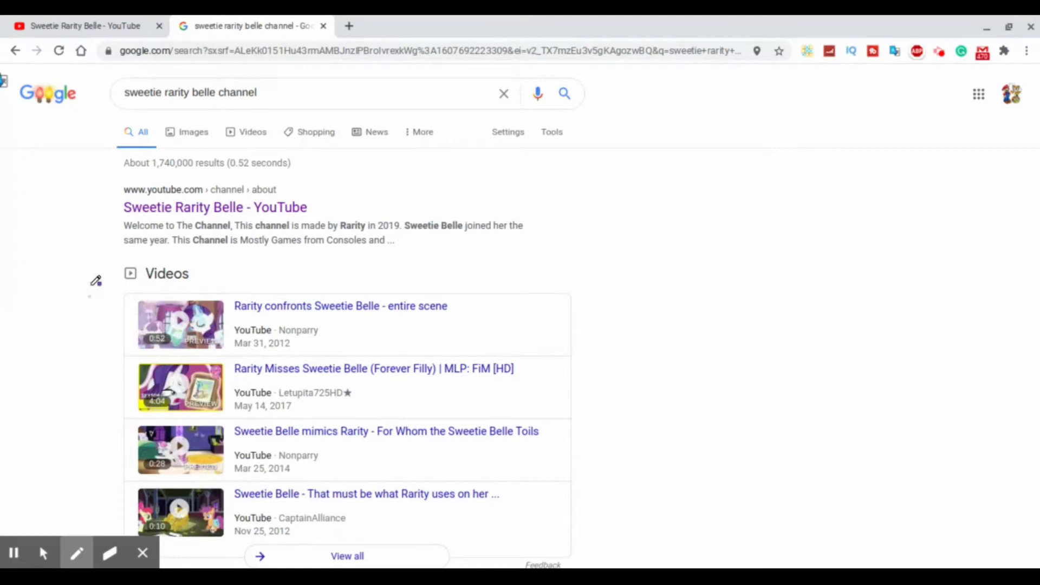
{"action": "left_click_drag", "start_coordinate": [99, 279], "coordinate": [100, 287]}
{"action": "mouse_move", "coordinate": [110, 553]}
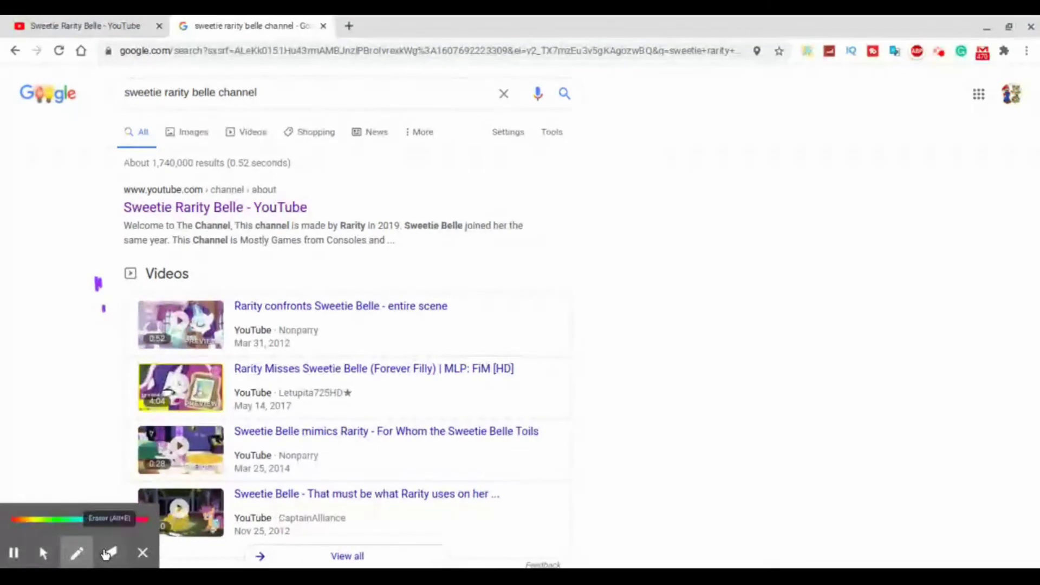
{"action": "left_click", "coordinate": [108, 554]}
{"action": "left_click", "coordinate": [17, 520]}
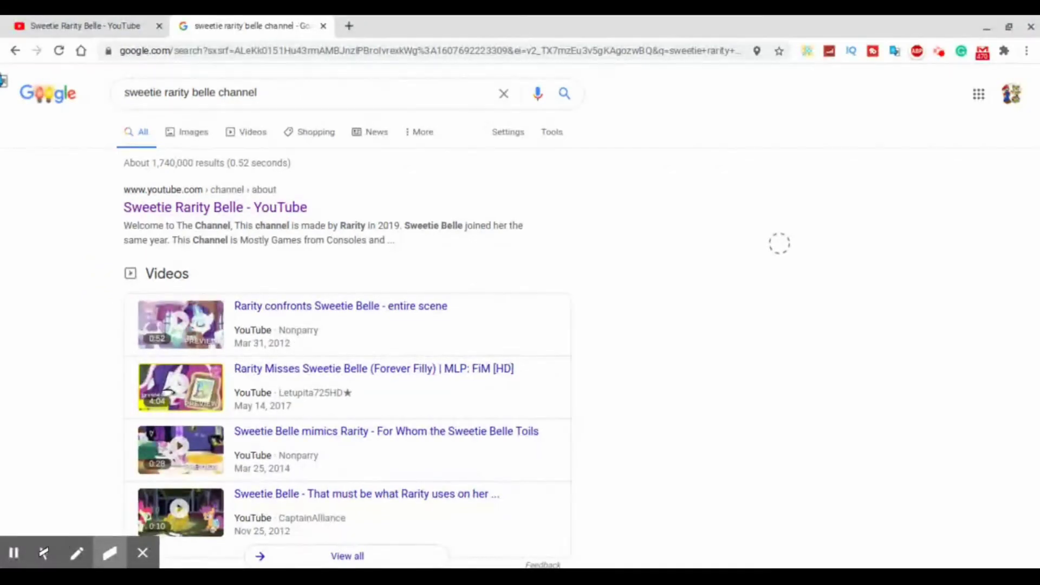
{"action": "left_click", "coordinate": [46, 552]}
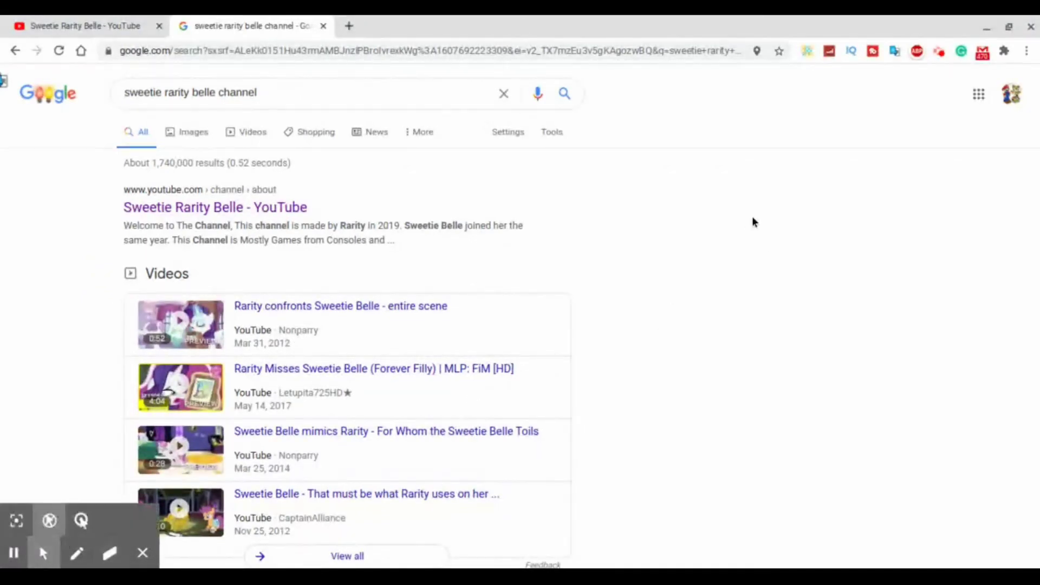
{"action": "left_click", "coordinate": [76, 553]}
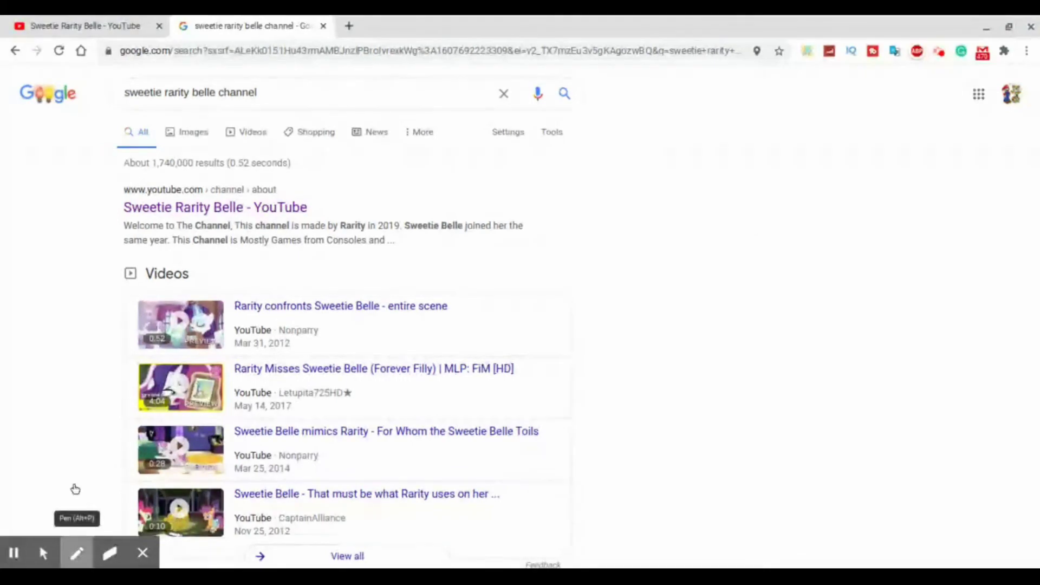
{"action": "mouse_move", "coordinate": [101, 274]}
{"action": "left_mouse_down"}
{"action": "mouse_move", "coordinate": [102, 469]}
{"action": "mouse_move", "coordinate": [340, 526]}
{"action": "mouse_move", "coordinate": [599, 513]}
{"action": "mouse_move", "coordinate": [604, 283]}
{"action": "mouse_move", "coordinate": [260, 242]}
{"action": "mouse_move", "coordinate": [98, 268]}
{"action": "mouse_move", "coordinate": [768, 542]}
{"action": "left_mouse_up"}
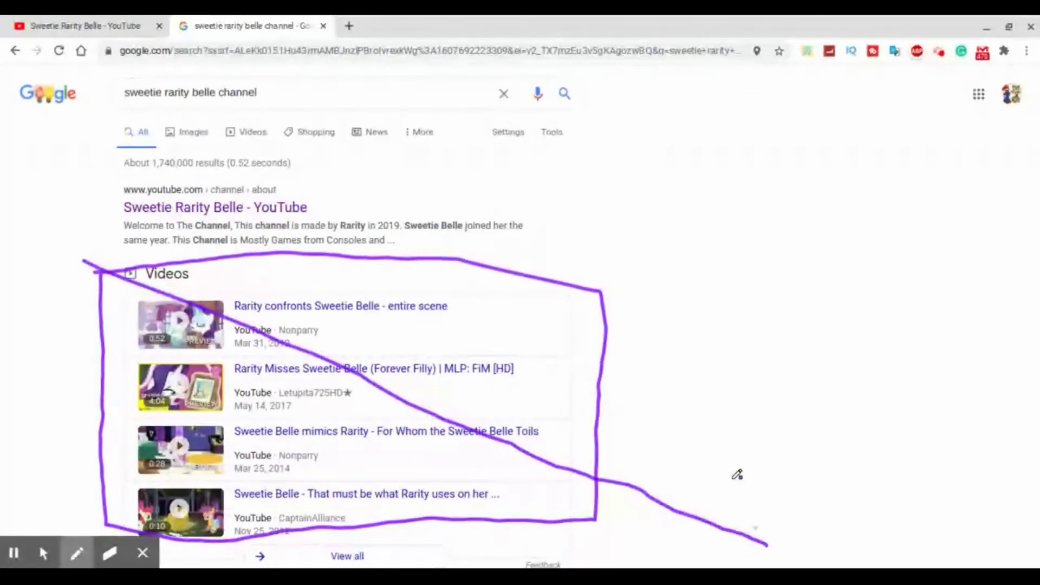
{"action": "left_click_drag", "start_coordinate": [650, 274], "coordinate": [47, 510]}
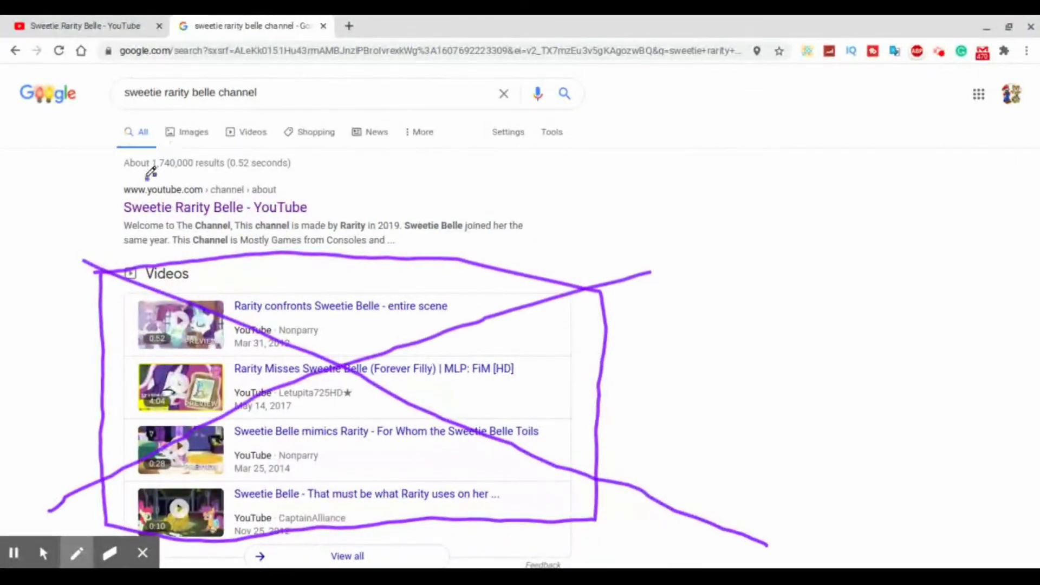
{"action": "mouse_move", "coordinate": [148, 178]}
{"action": "left_mouse_down"}
{"action": "mouse_move", "coordinate": [106, 198]}
{"action": "mouse_move", "coordinate": [524, 220]}
{"action": "mouse_move", "coordinate": [126, 180]}
{"action": "left_mouse_up"}
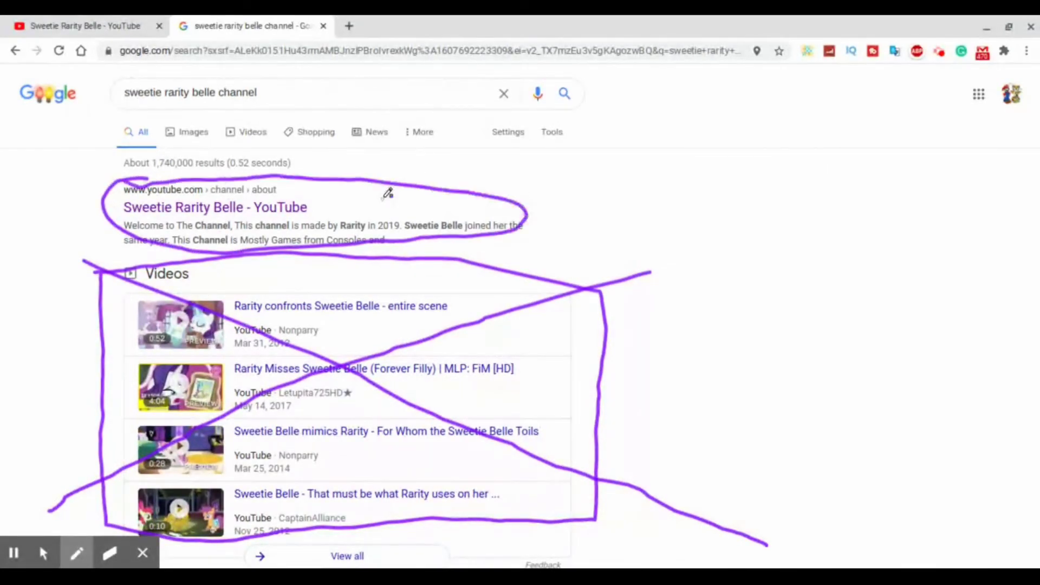
{"action": "mouse_move", "coordinate": [385, 196]}
{"action": "left_mouse_down"}
{"action": "mouse_move", "coordinate": [406, 213]}
{"action": "mouse_move", "coordinate": [488, 147]}
{"action": "left_mouse_up"}
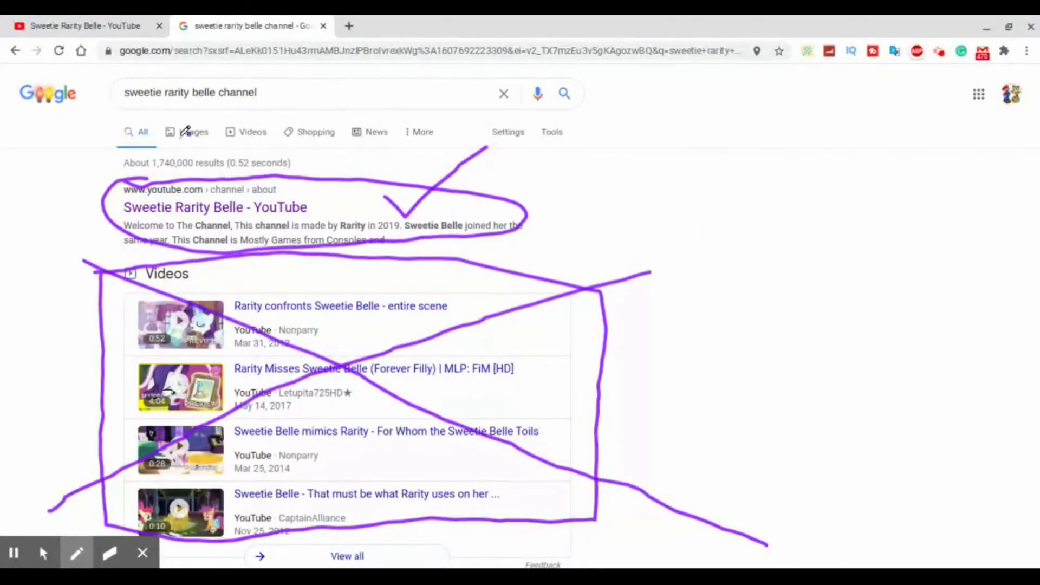
Step: Clear the screen drawings, then pick the freehand pen on the channel's About page
{"action": "left_click", "coordinate": [109, 554]}
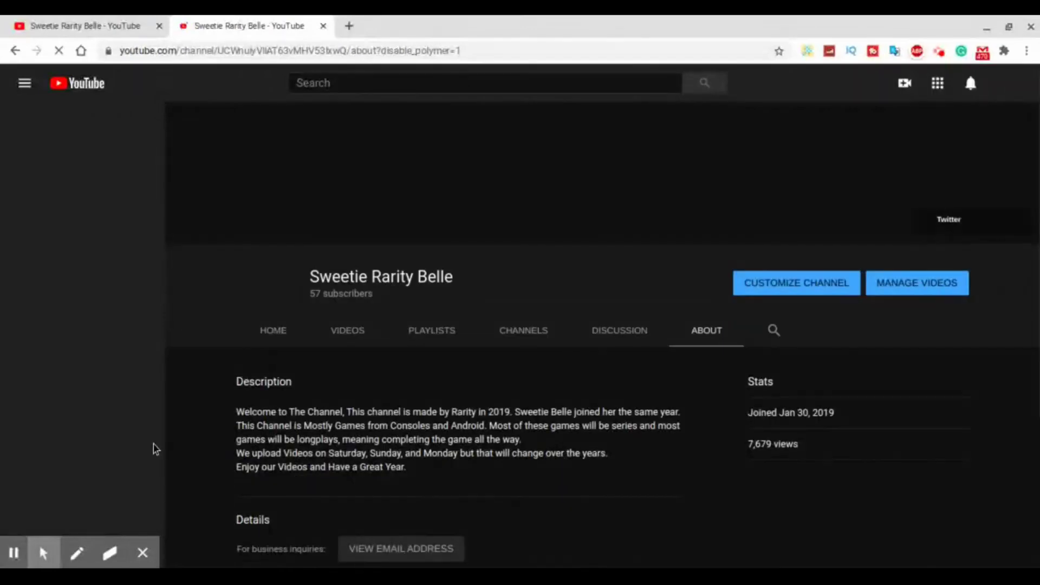
{"action": "left_click", "coordinate": [77, 553]}
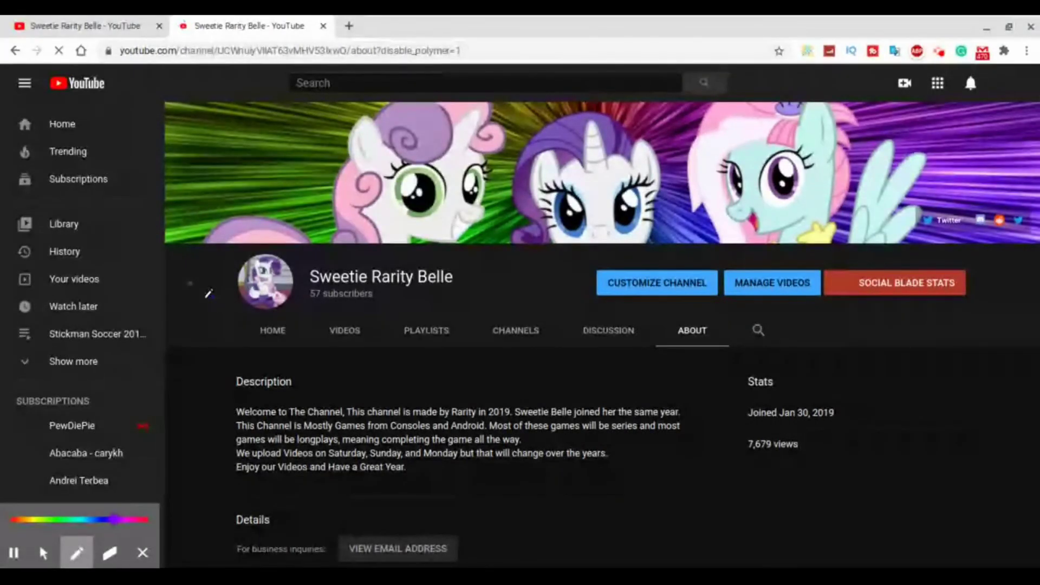
{"action": "left_click_drag", "start_coordinate": [184, 271], "coordinate": [243, 236]}
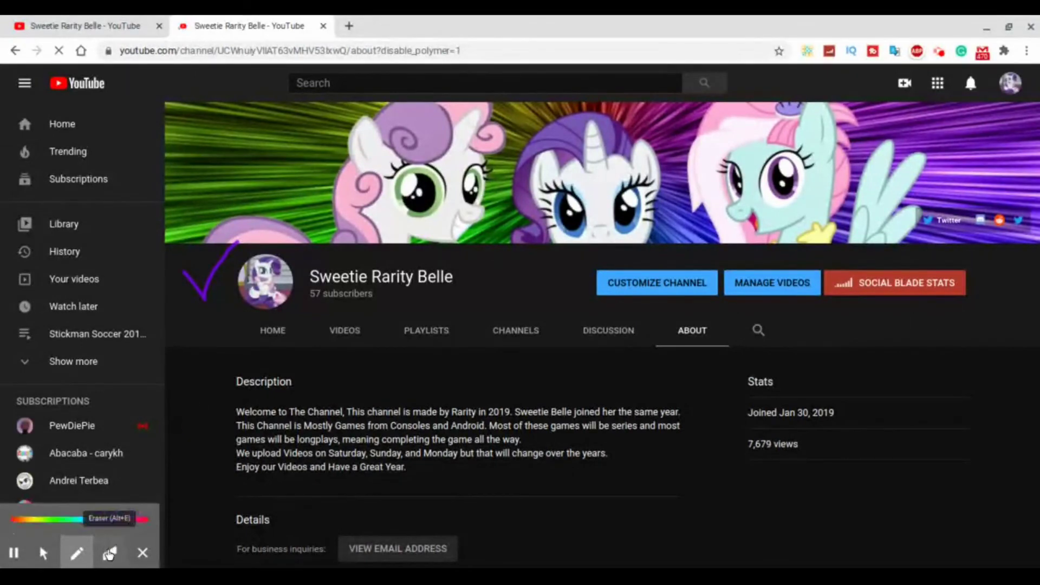
{"action": "left_click", "coordinate": [108, 551]}
{"action": "left_click", "coordinate": [17, 520]}
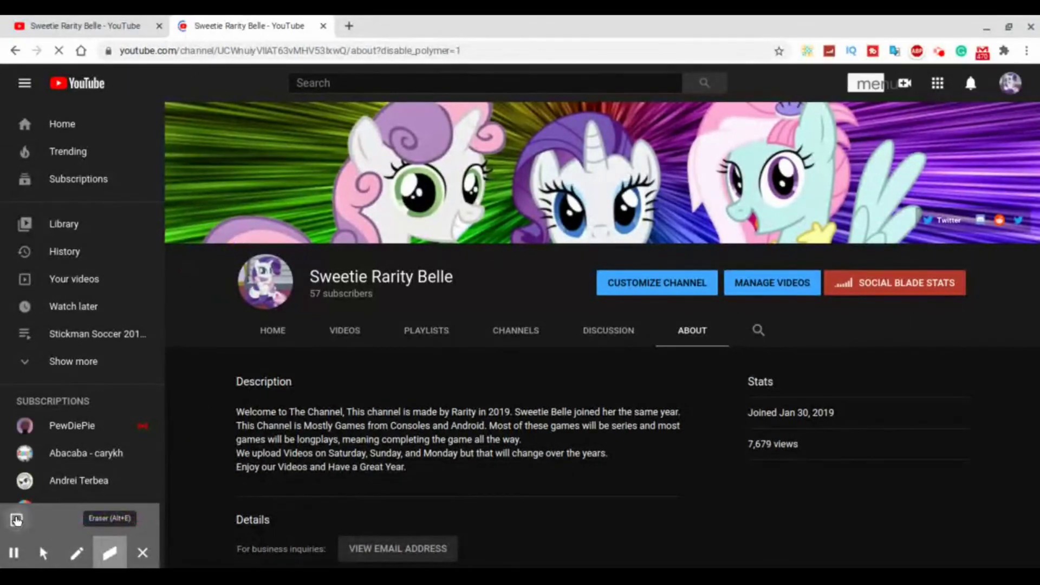
{"action": "left_click", "coordinate": [44, 554]}
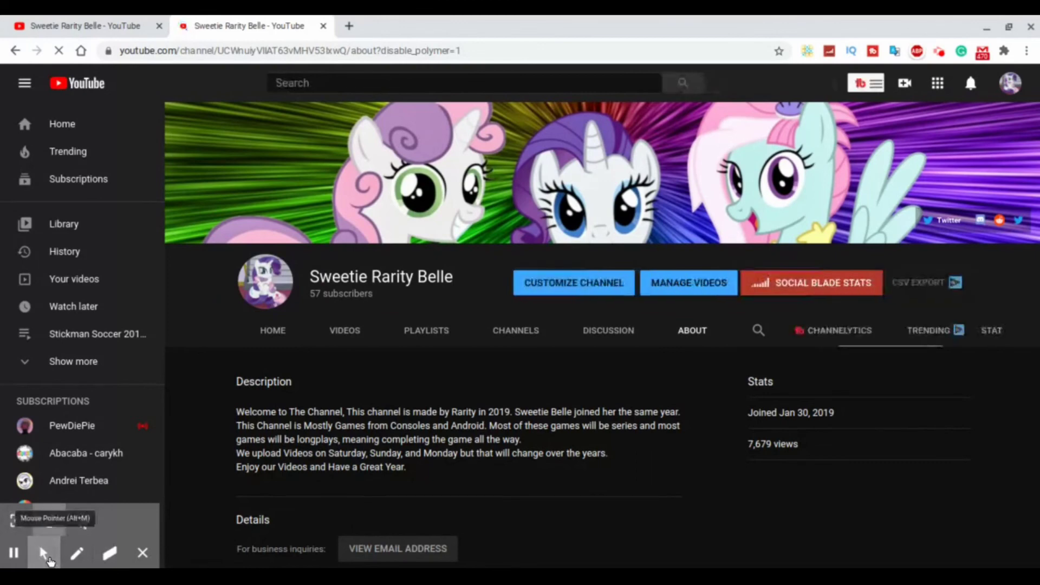